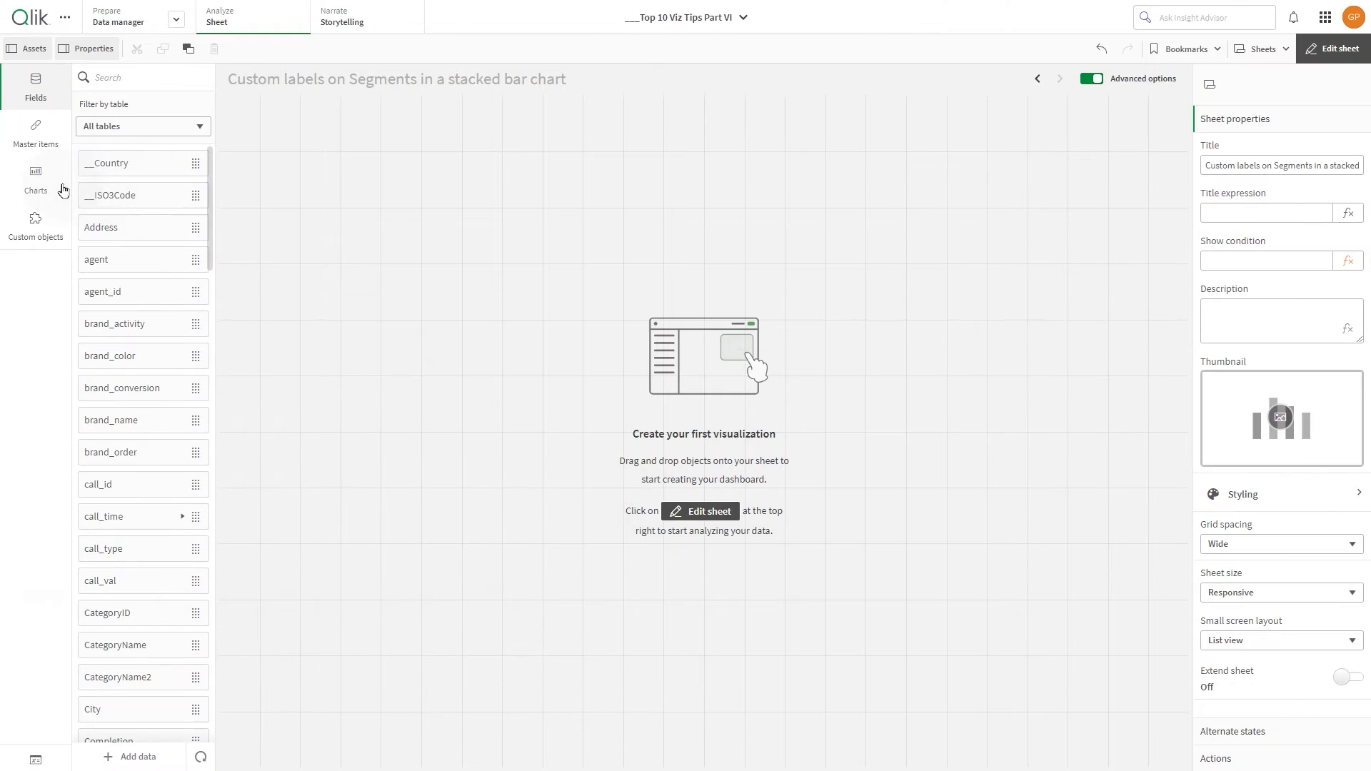
Place a full-width bar chart on the sheet with Customer as its dimension
{"action": "left_click", "coordinate": [55, 188]}
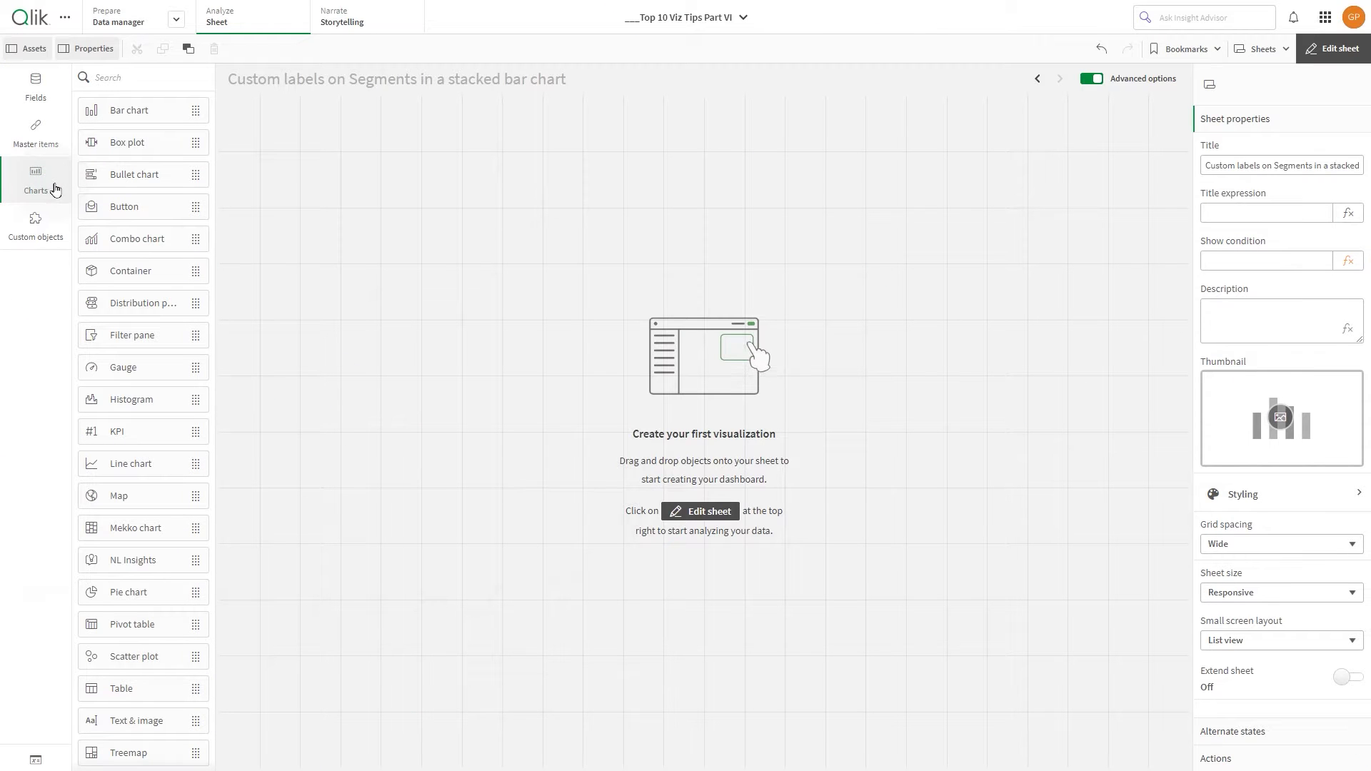
{"action": "left_click_drag", "start_coordinate": [113, 118], "coordinate": [379, 257]}
{"action": "left_click_drag", "start_coordinate": [723, 438], "coordinate": [1188, 480]}
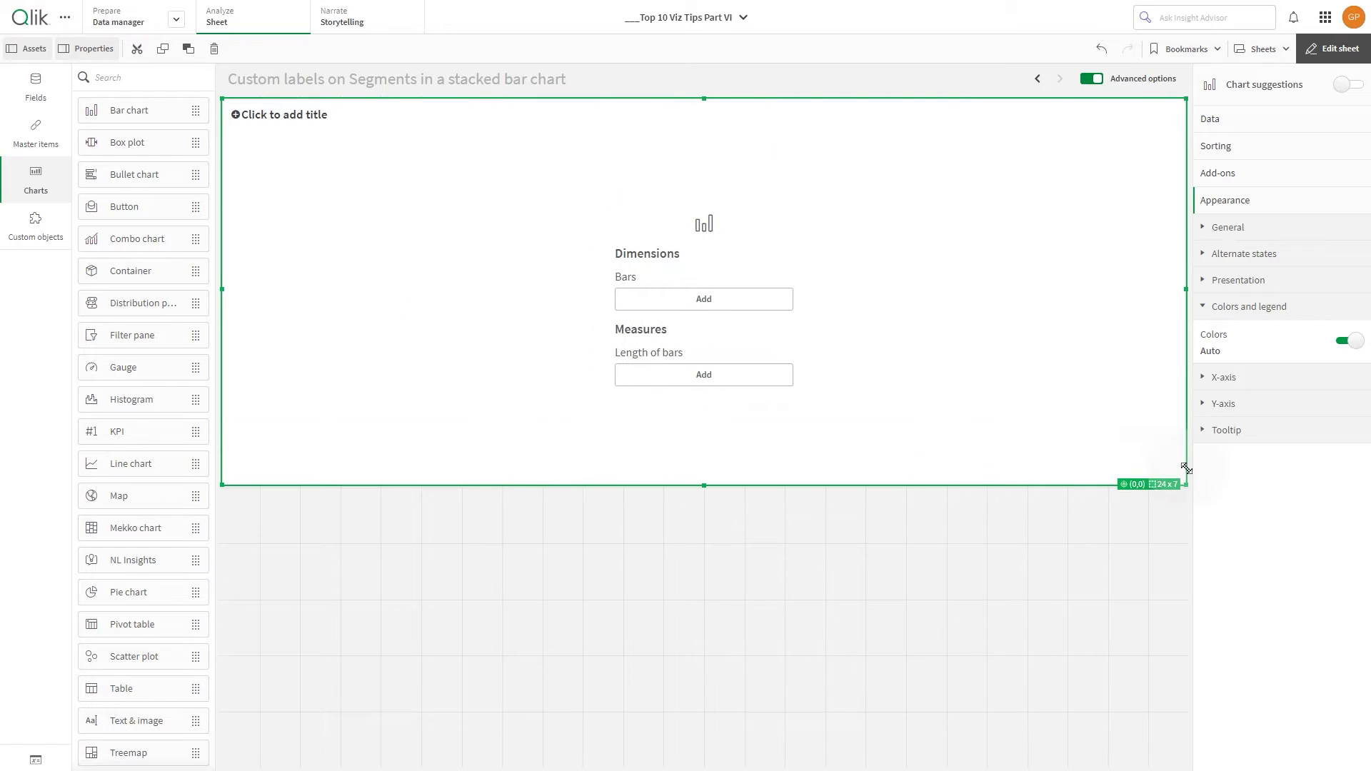
{"action": "left_click", "coordinate": [705, 303]}
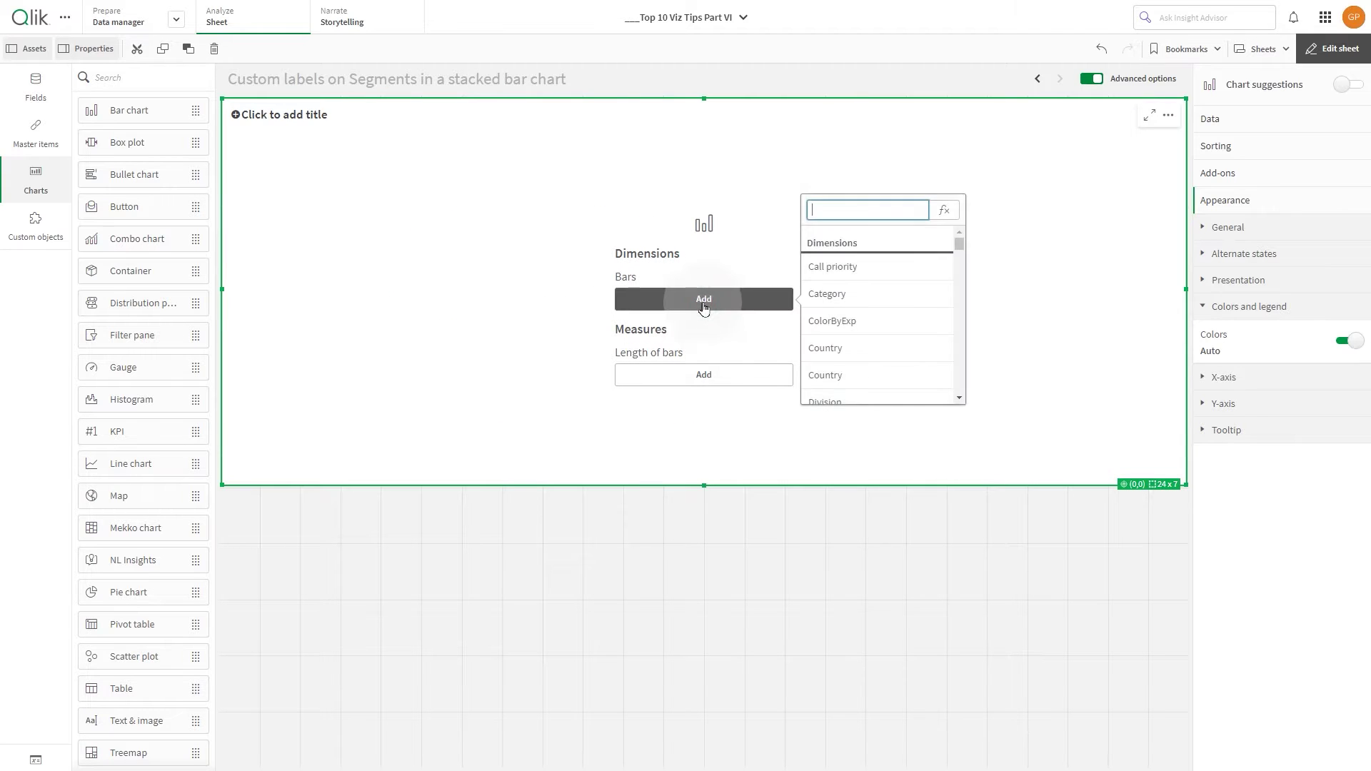
{"action": "type", "text": "Customer"}
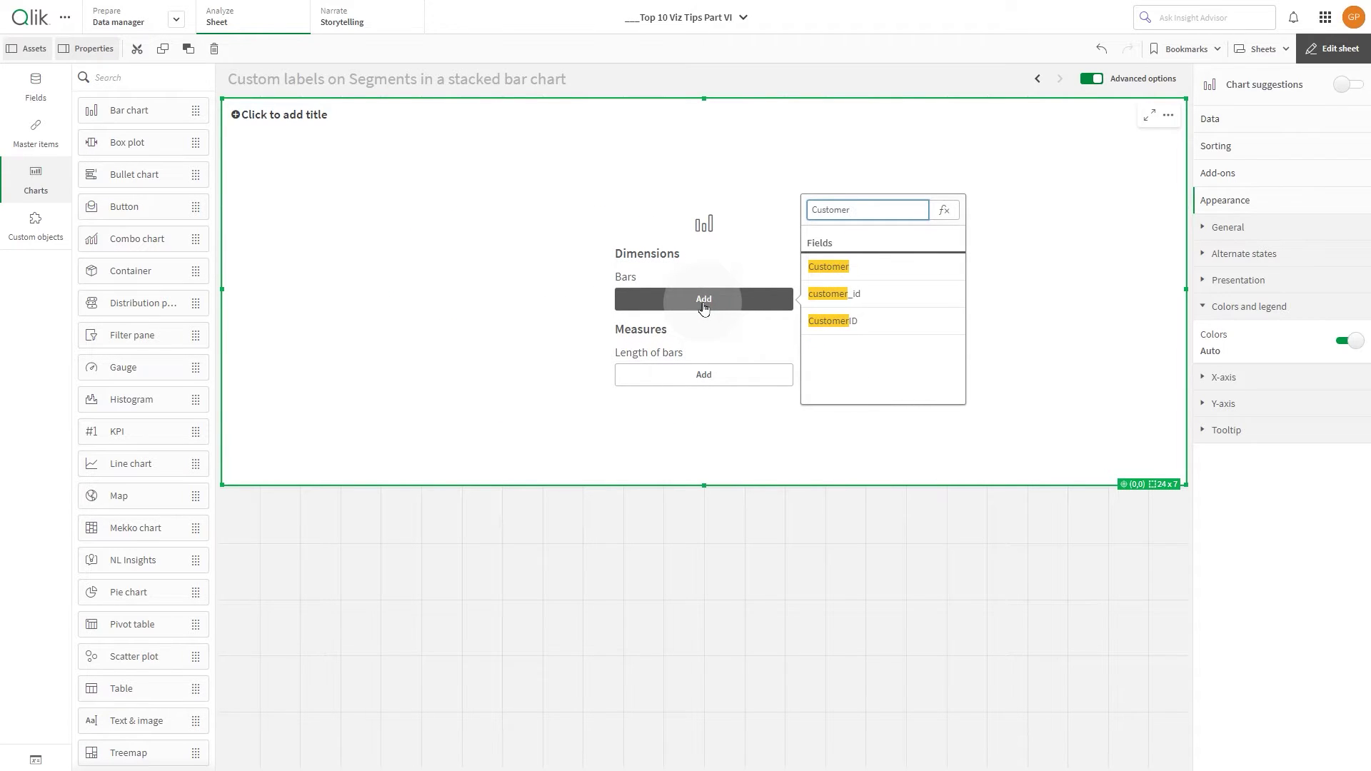
{"action": "key", "text": "Return"}
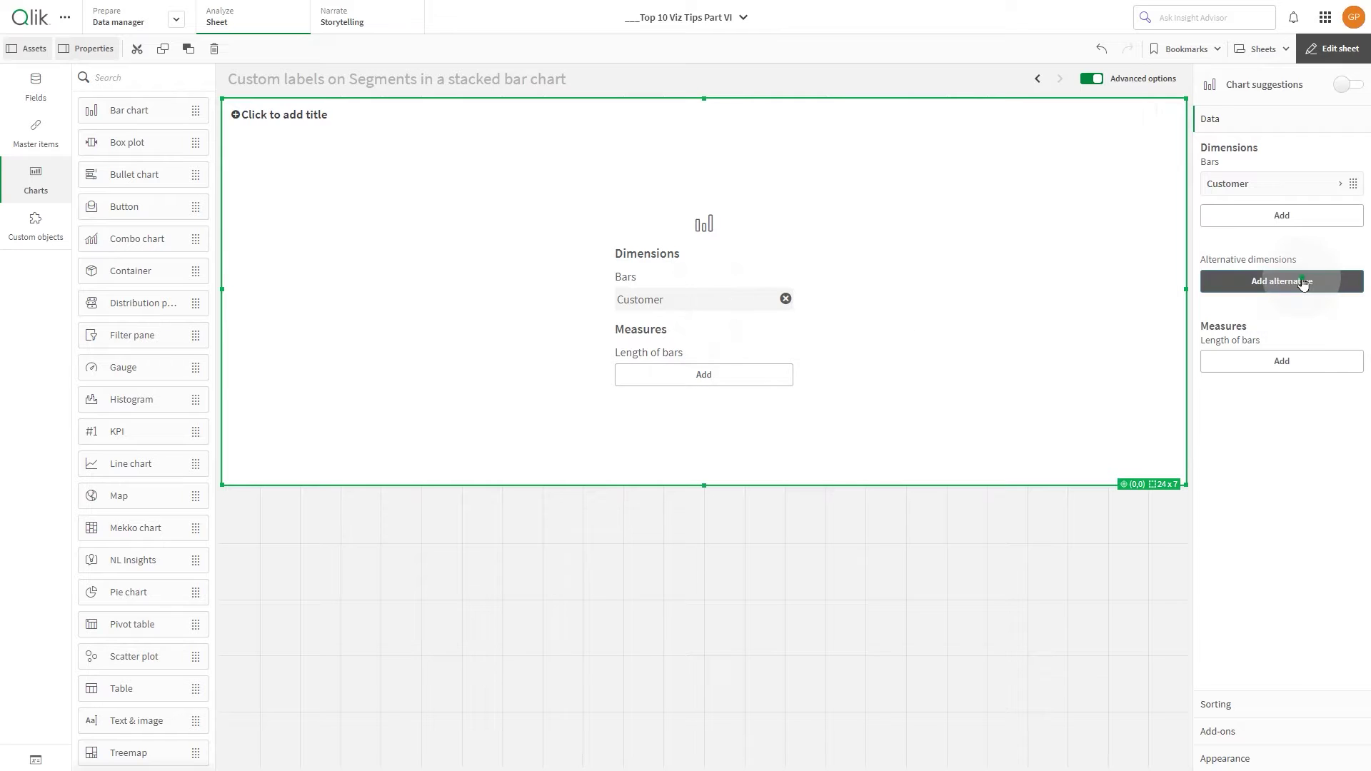
Add Year and CategoryName as alternative dimensions
{"action": "left_click", "coordinate": [1303, 283]}
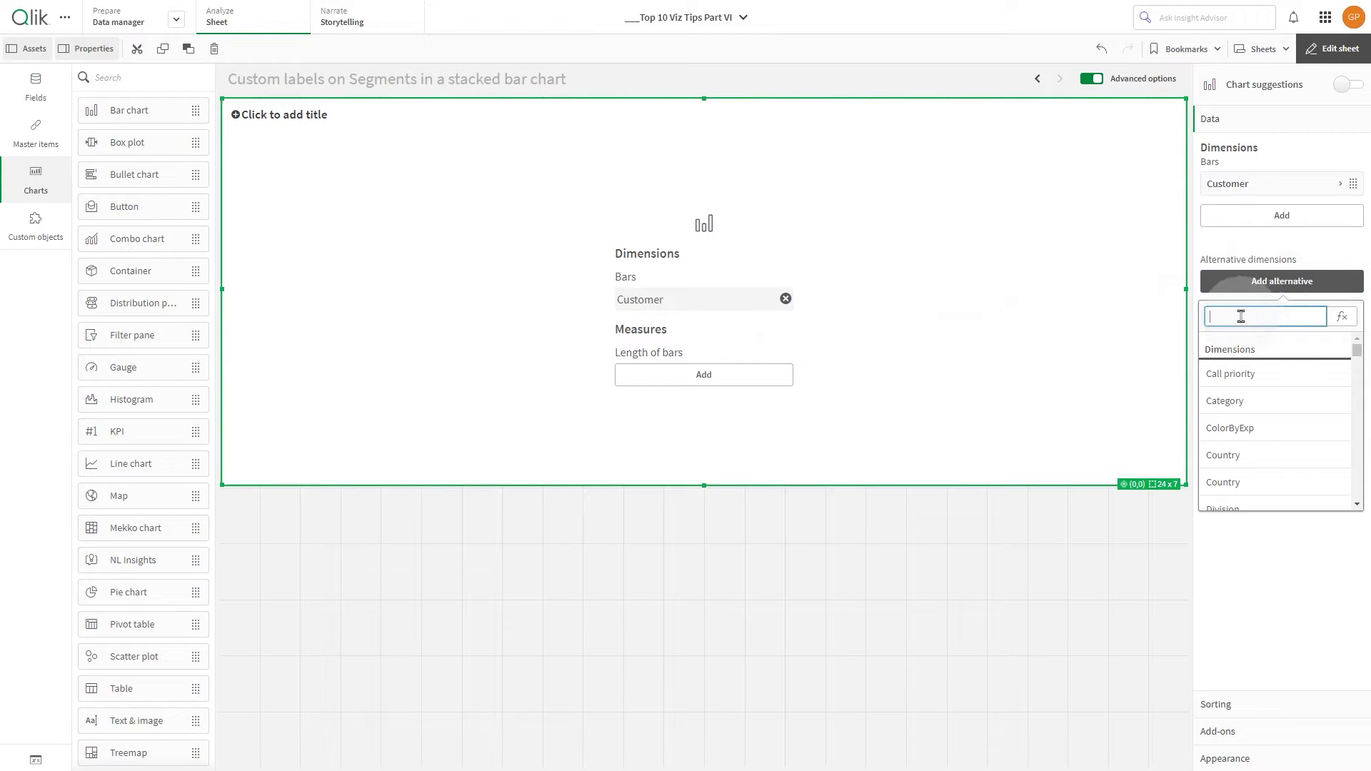
{"action": "type", "text": "Year"}
{"action": "scroll", "coordinate": [1261, 471], "scroll_direction": "down", "scroll_amount": 3}
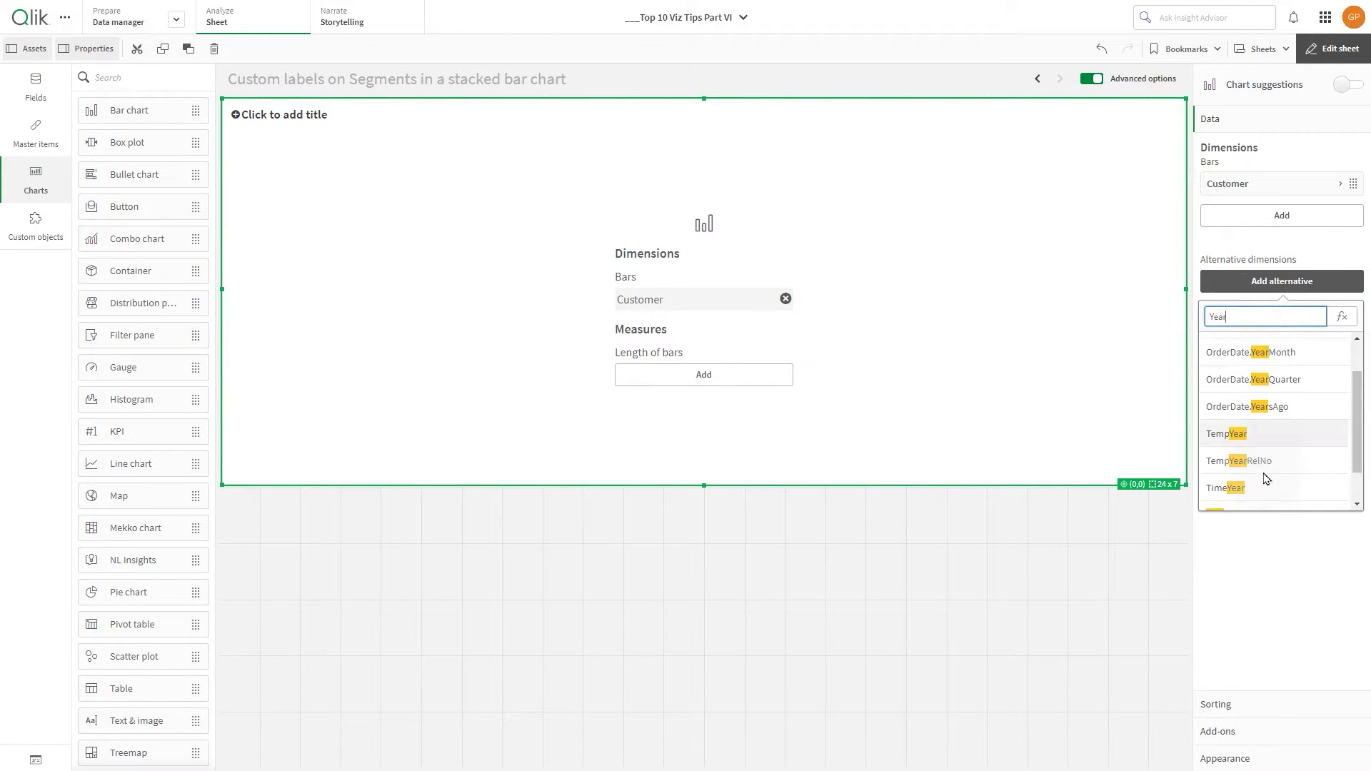
{"action": "left_click", "coordinate": [1248, 471]}
{"action": "left_click", "coordinate": [1265, 313]}
{"action": "type", "text": "Cate"}
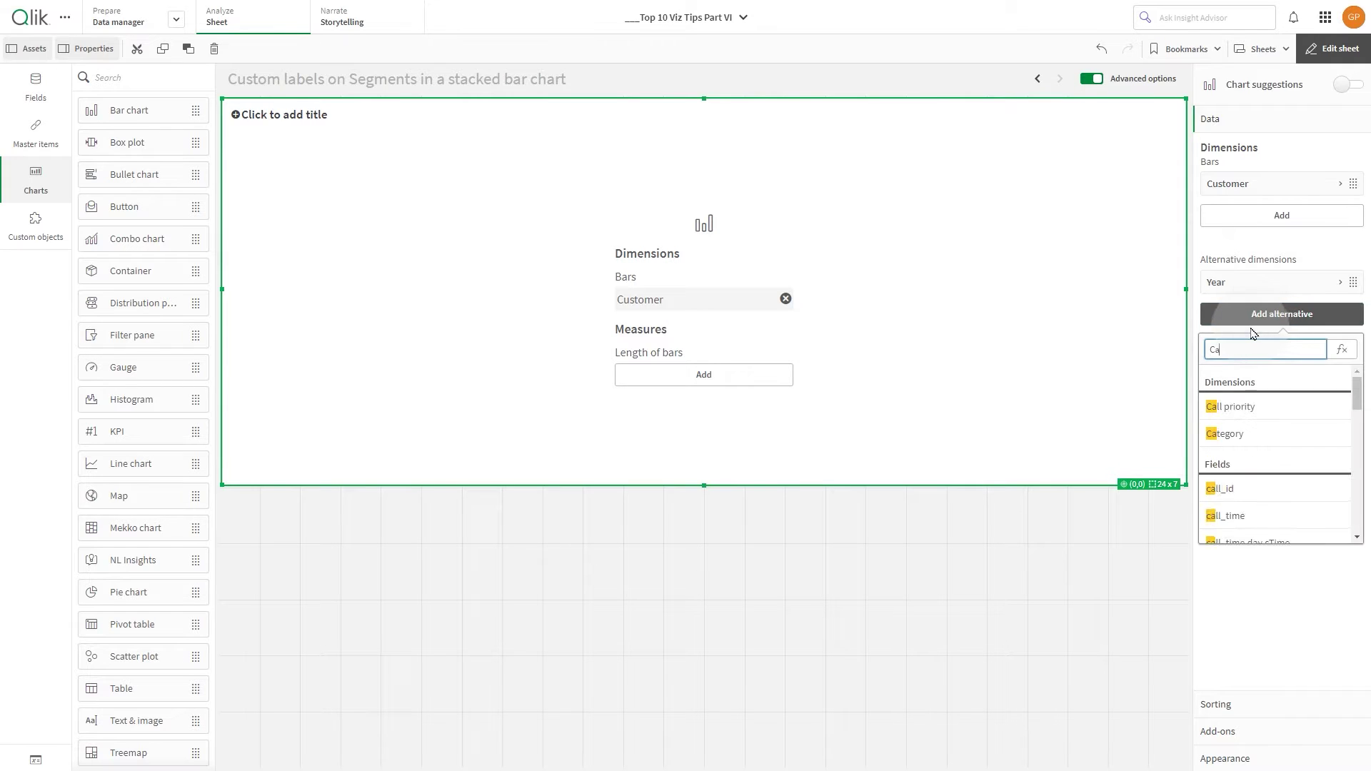
{"action": "left_click", "coordinate": [1255, 490]}
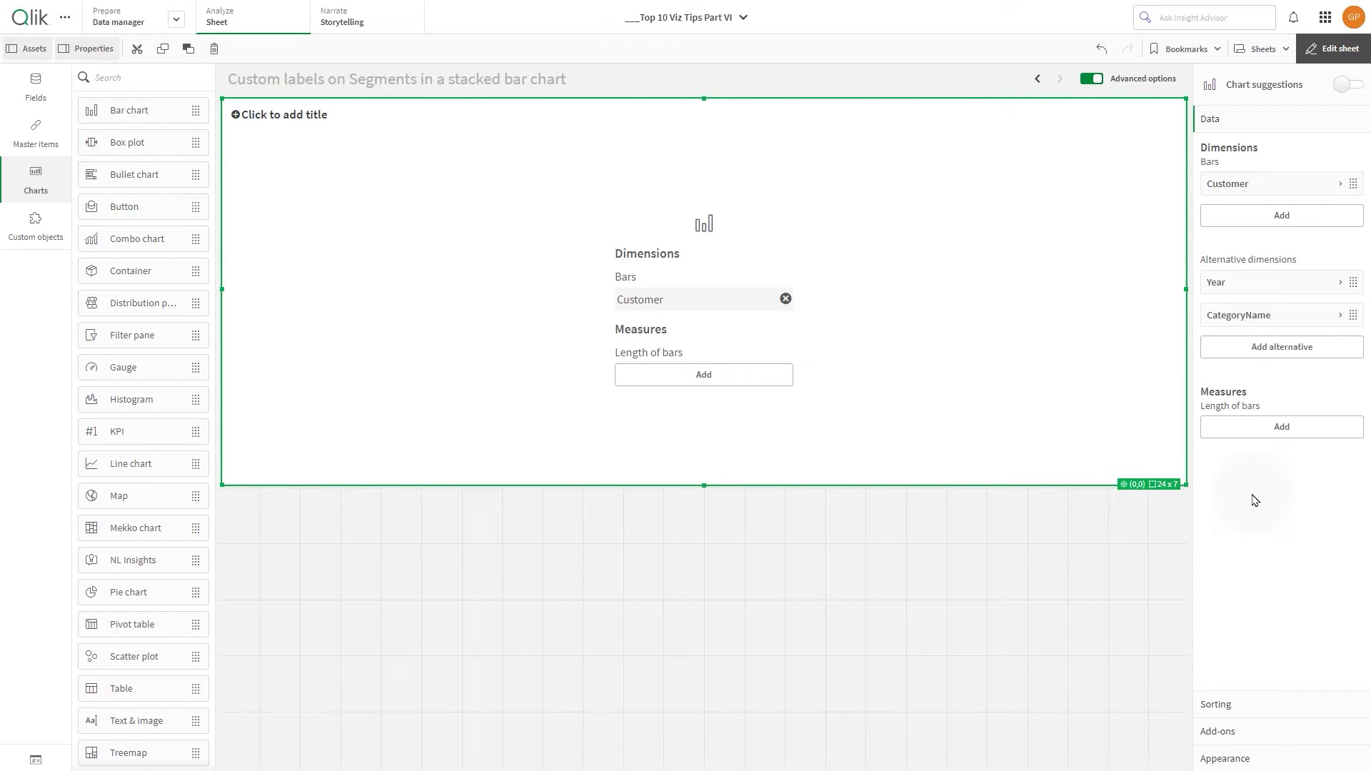
{"action": "left_click", "coordinate": [1263, 432]}
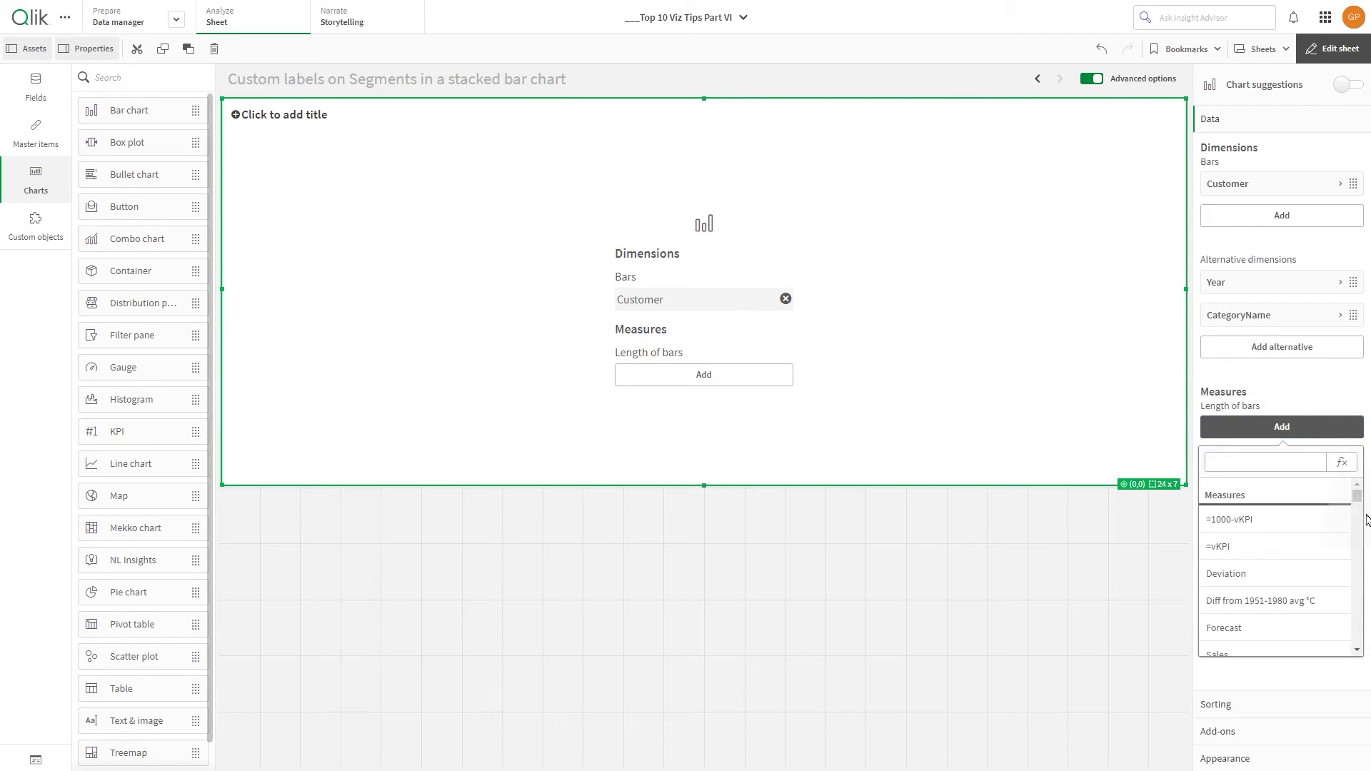
Enter a dual() measure pairing 'Q1' with Sum()/sum(total <GetObjectDimension(0)>), copy it, and apply
{"action": "left_click", "coordinate": [1342, 466]}
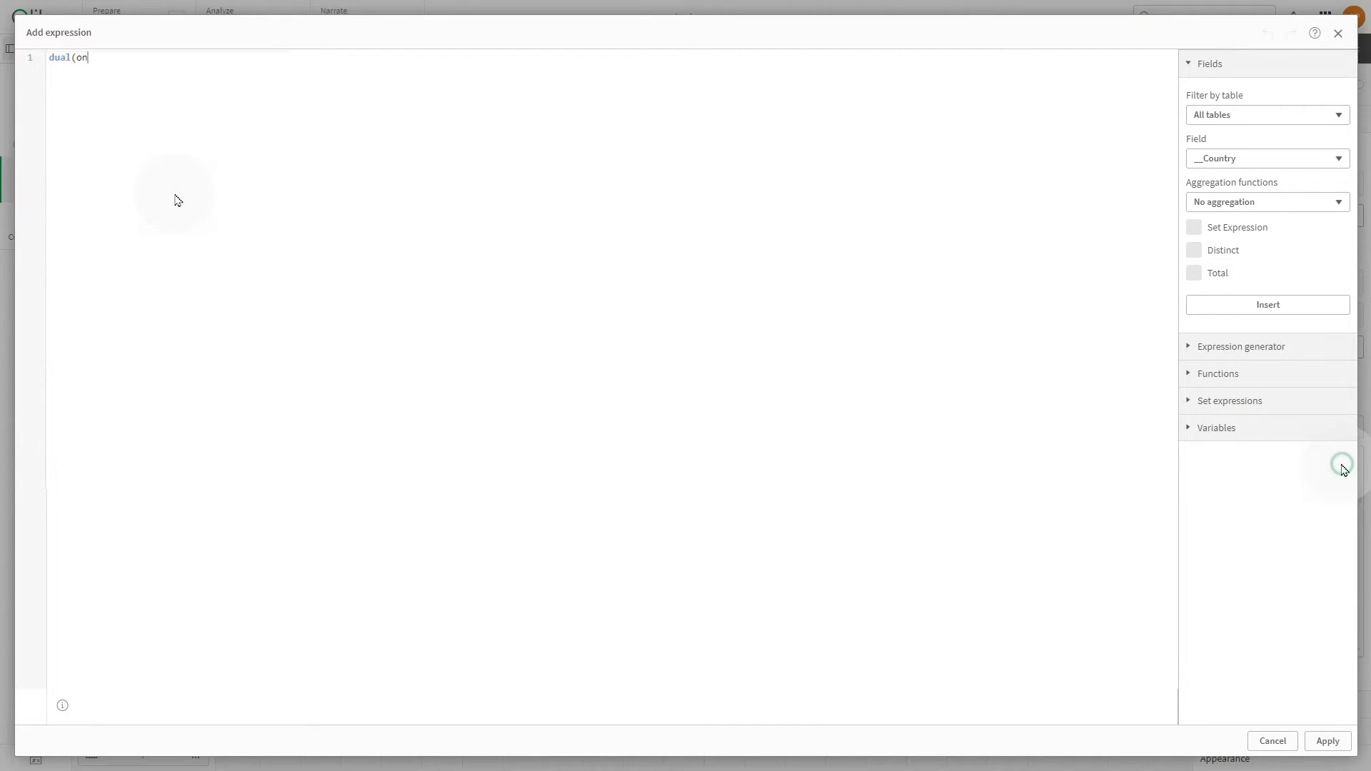
{"action": "type", "text": "dual(only({<Quarter={'Q1'}>} Quarter"}
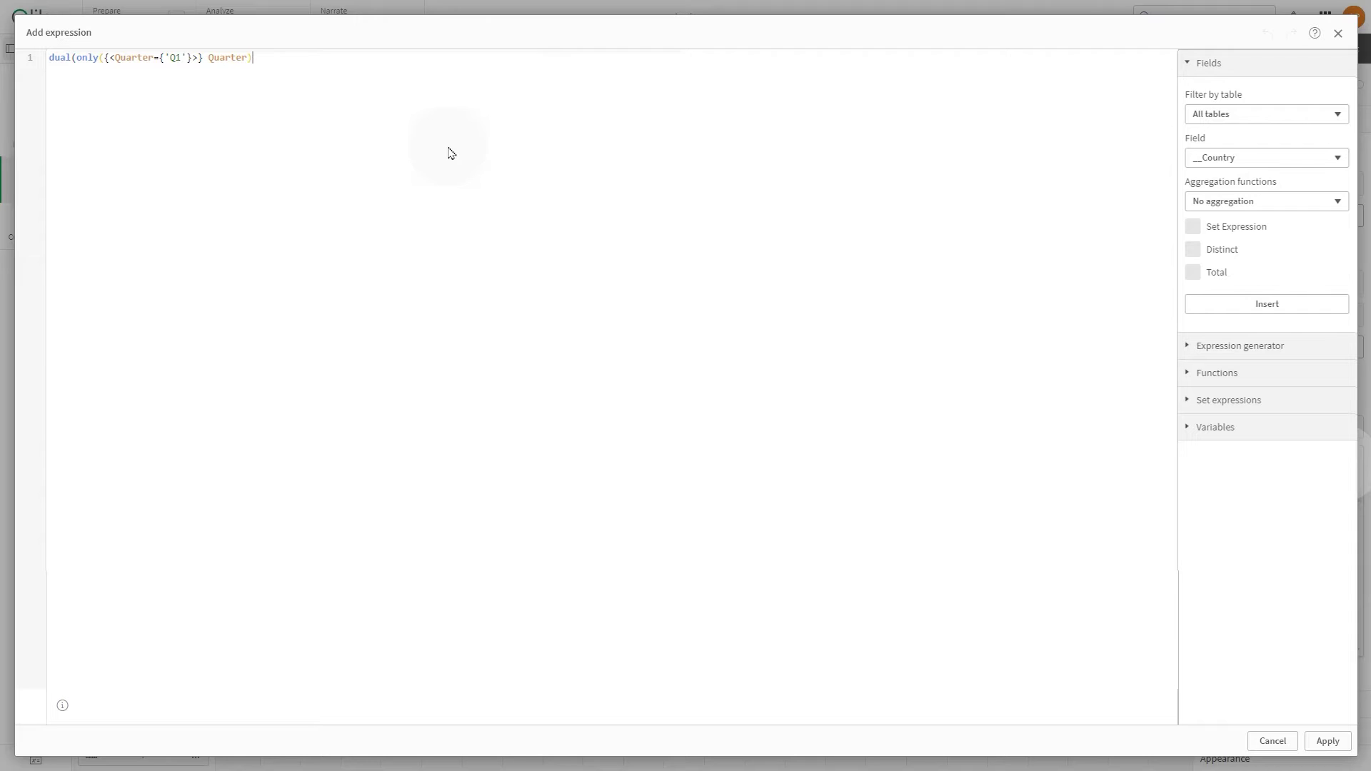
{"action": "type", "text": "um({<Quarter={'Q1'}>}Sales"}
{"action": "type", "text": ")/sum(total <$"}
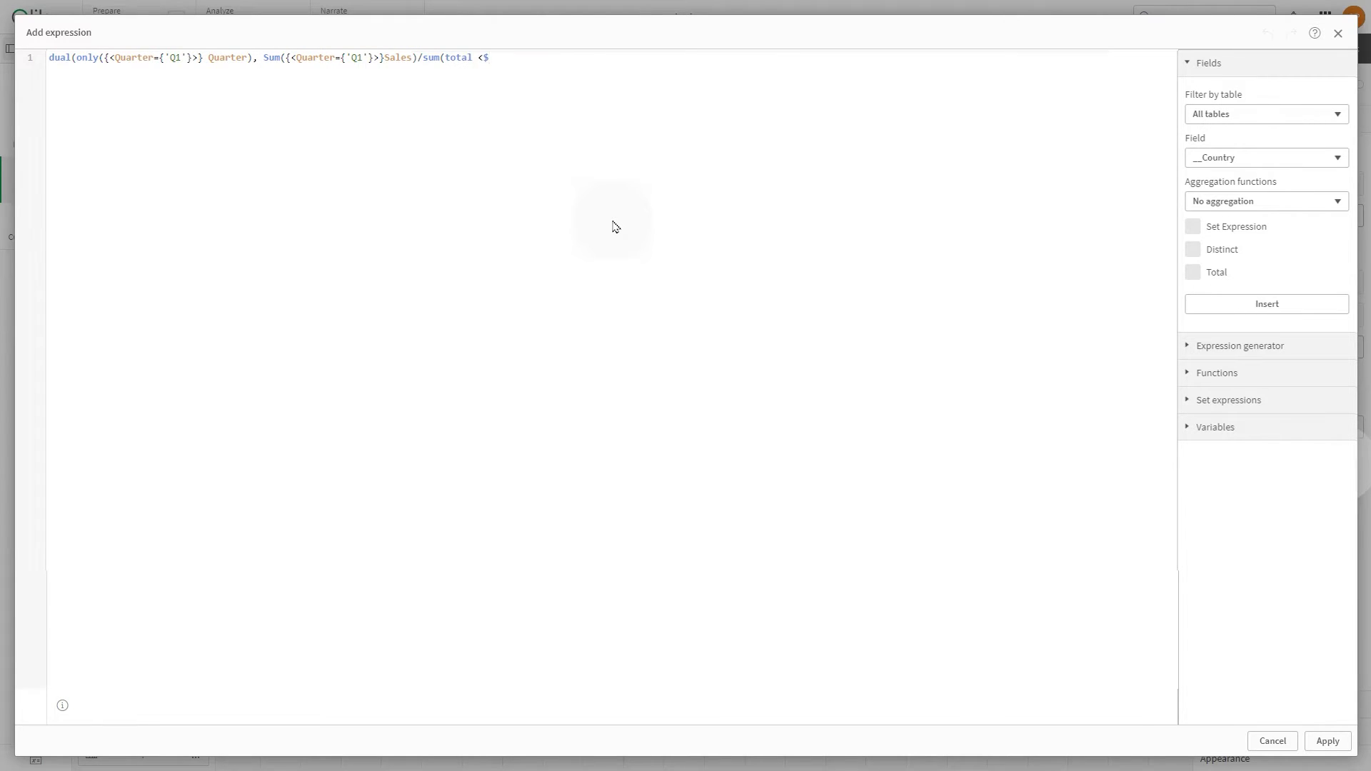
{"action": "type", "text": "(=Geto"}
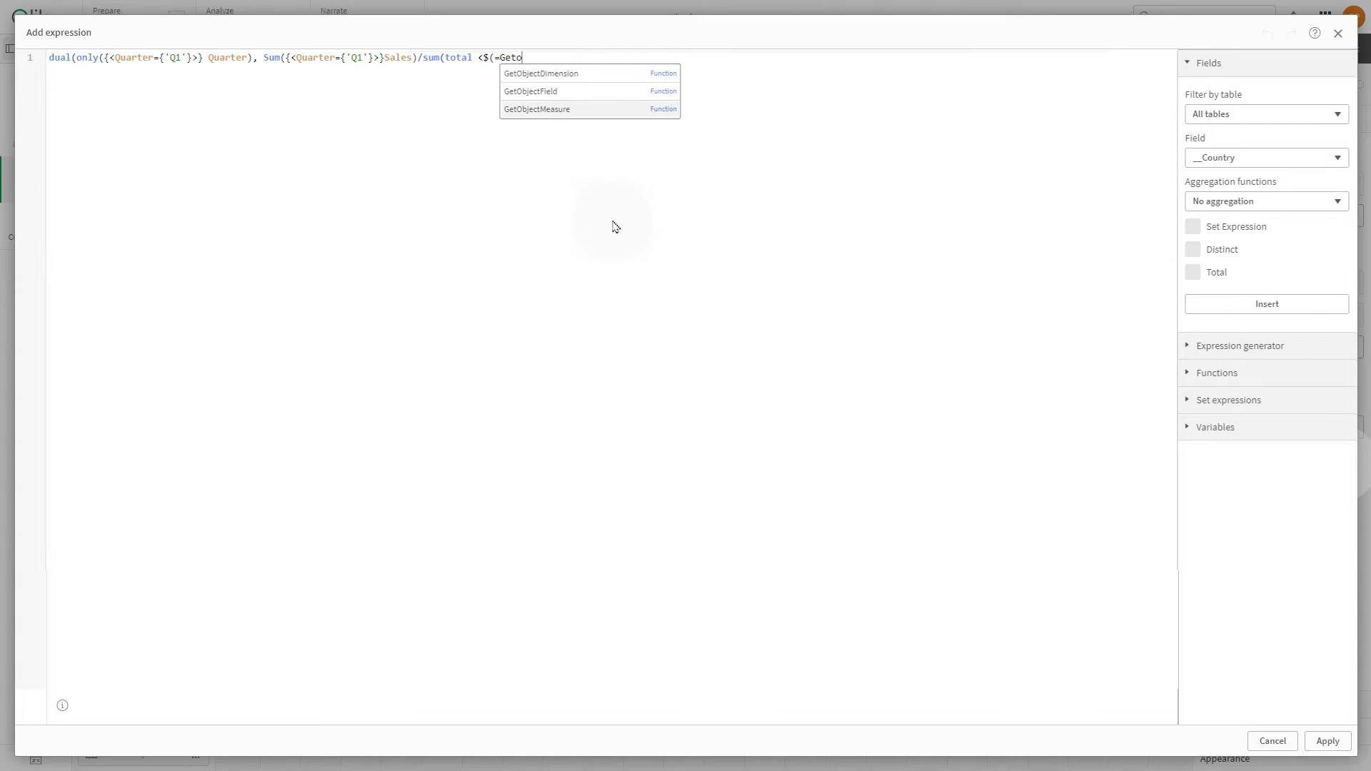
{"action": "left_click", "coordinate": [568, 76]}
{"action": "type", "text": "0))>Sales))"}
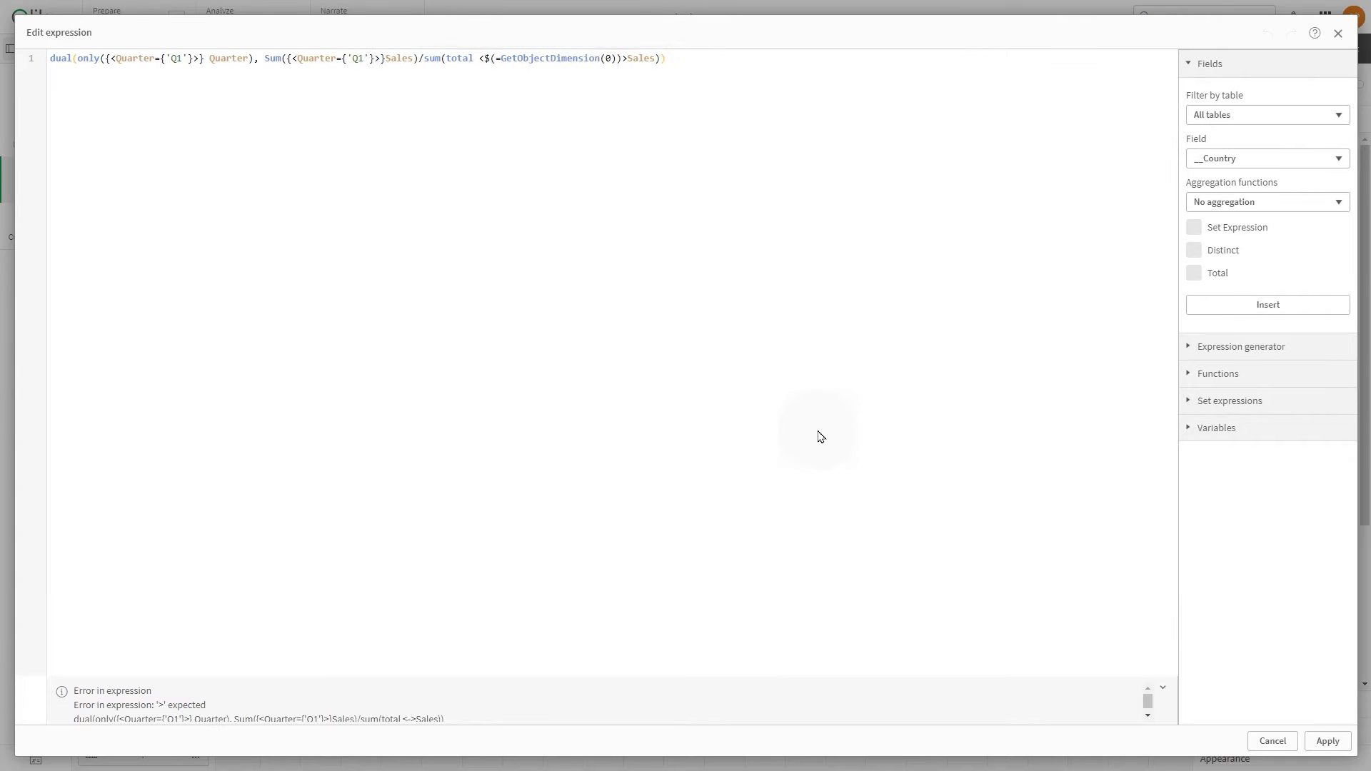
{"action": "key", "text": "ctrl+a"}
{"action": "key", "text": "ctrl+c"}
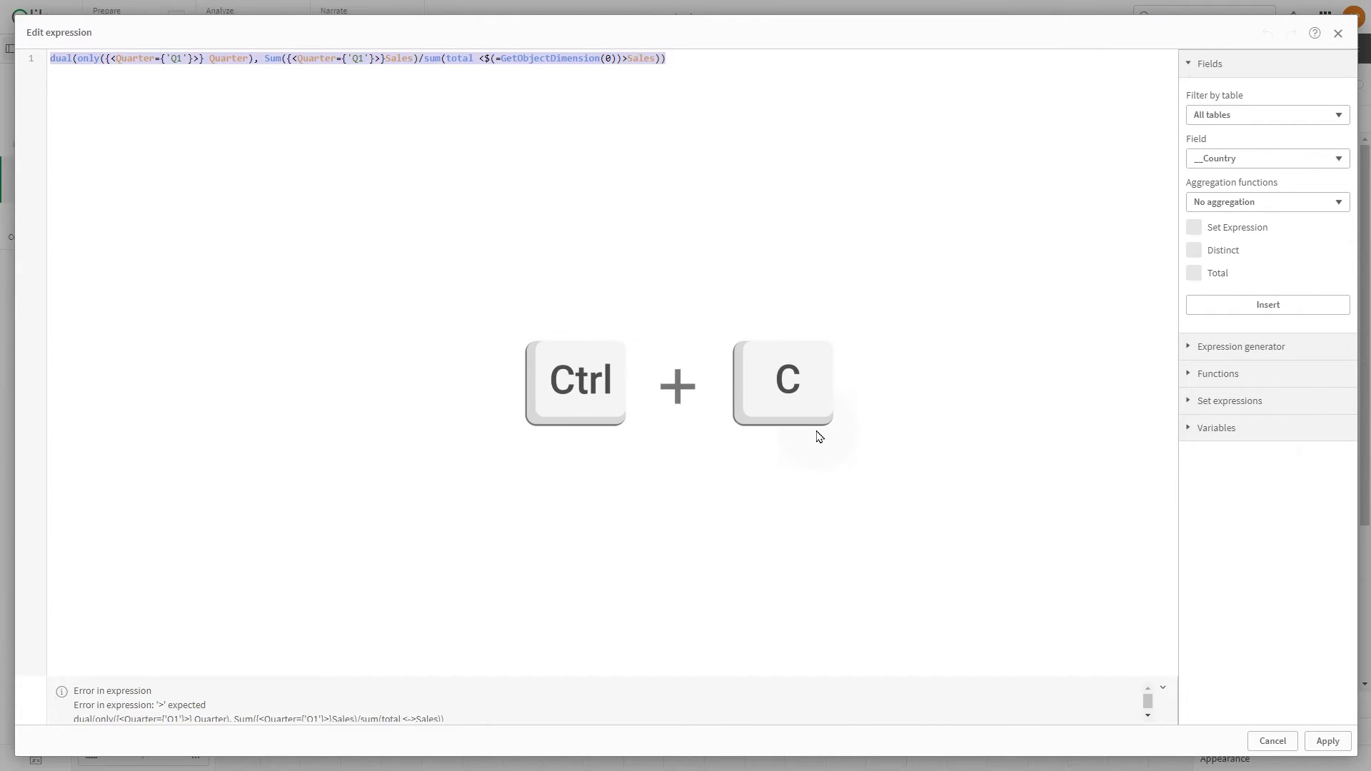
{"action": "left_click", "coordinate": [1327, 743]}
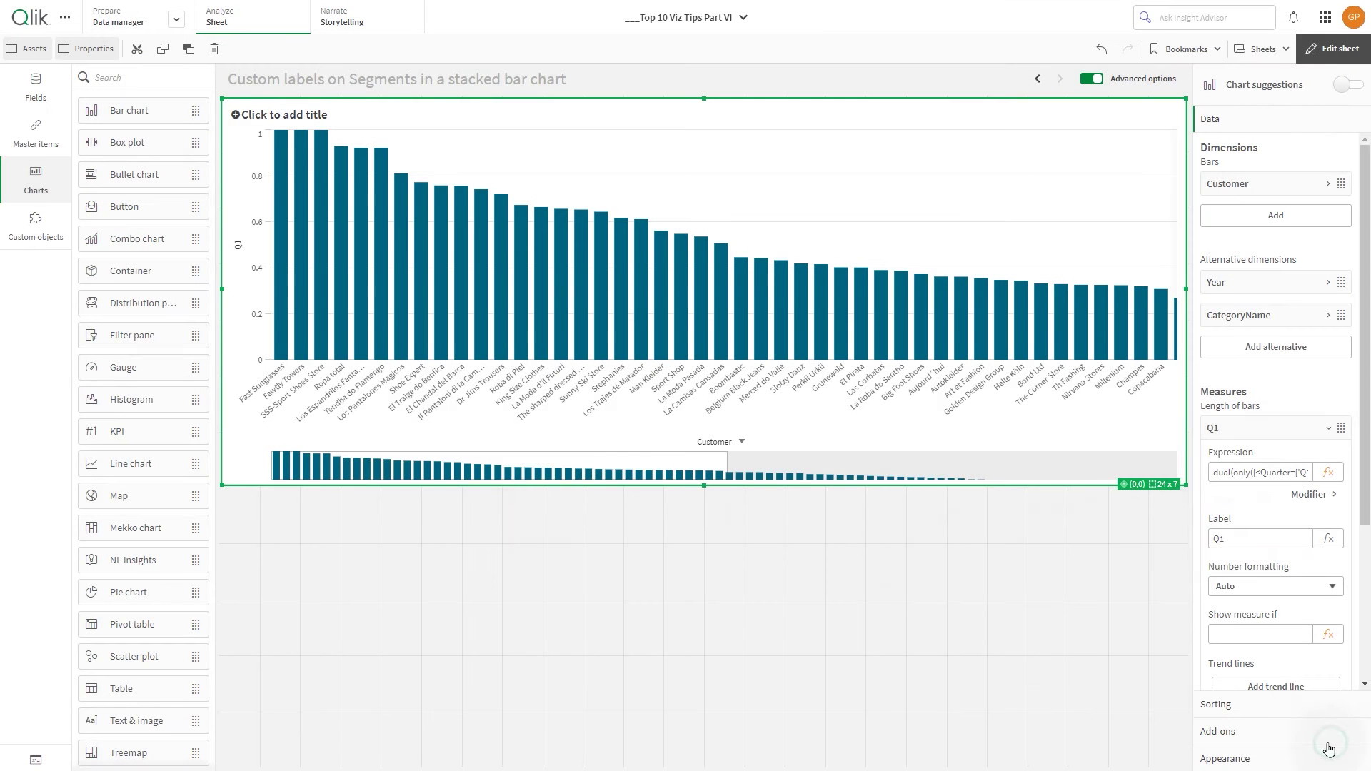
Relabel the first measure as Q1
{"action": "left_click", "coordinate": [1252, 541]}
{"action": "double_click", "coordinate": [1252, 541]}
{"action": "key", "text": "BackSpace"}
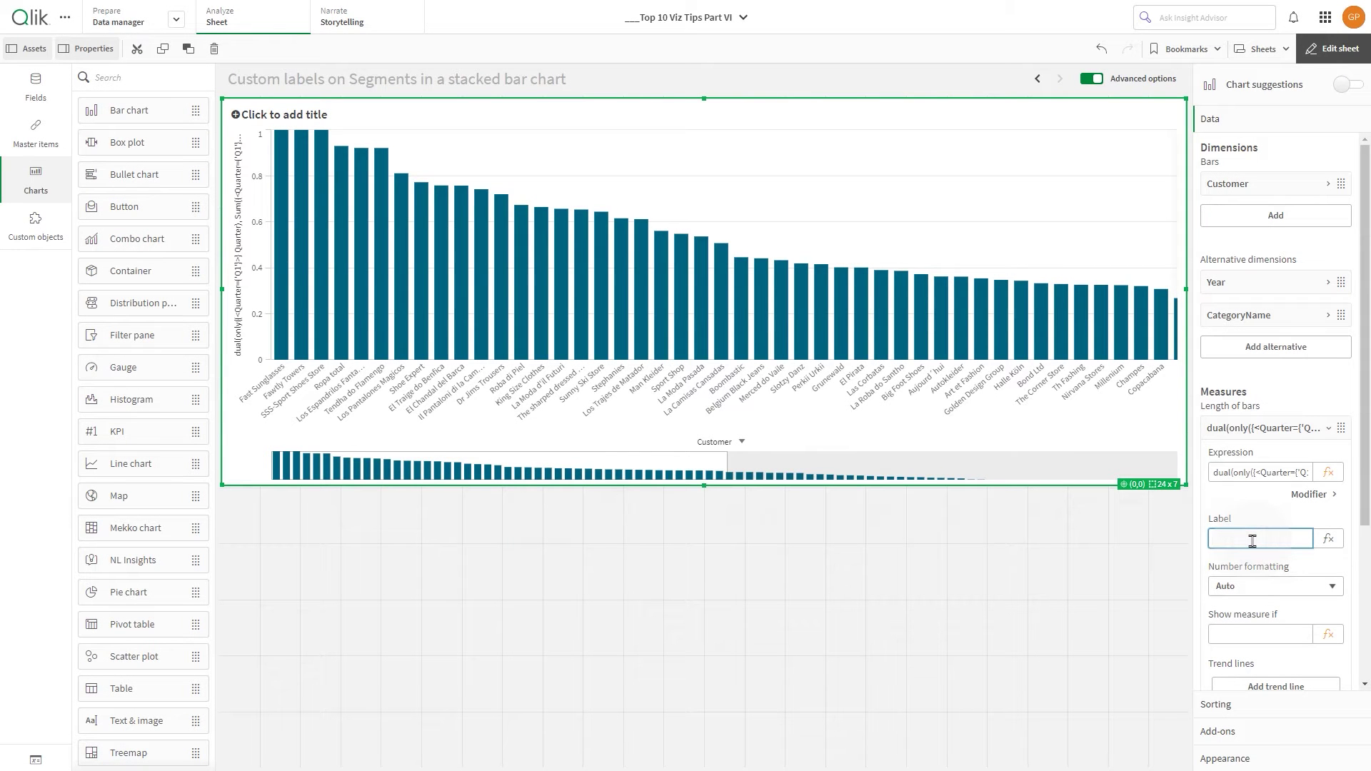
{"action": "type", "text": "Q1"}
{"action": "left_click", "coordinate": [1290, 428]}
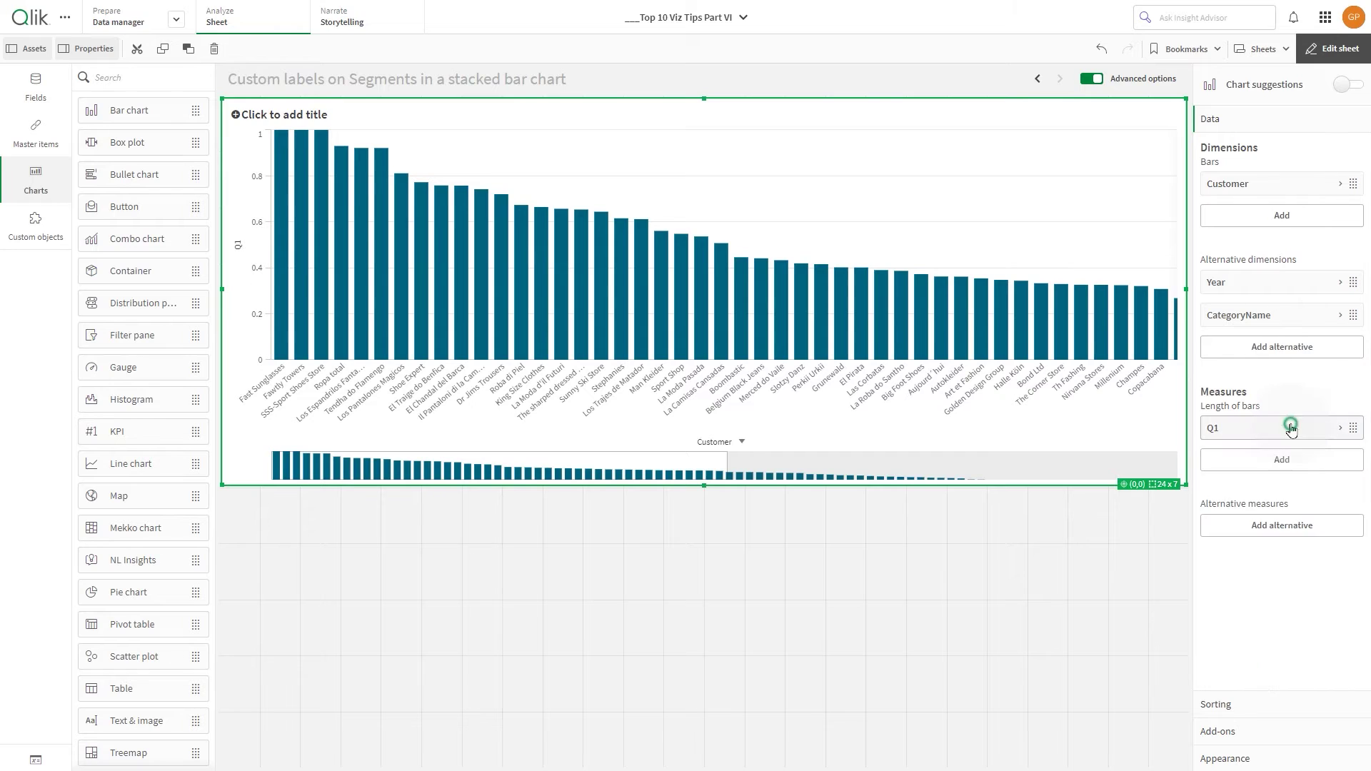
Add a second measure from the pasted expression with the quarter changed to Q2, labelled Q2
{"action": "left_click", "coordinate": [1293, 463]}
{"action": "left_click", "coordinate": [1342, 495]}
{"action": "key", "text": "ctrl+v"}
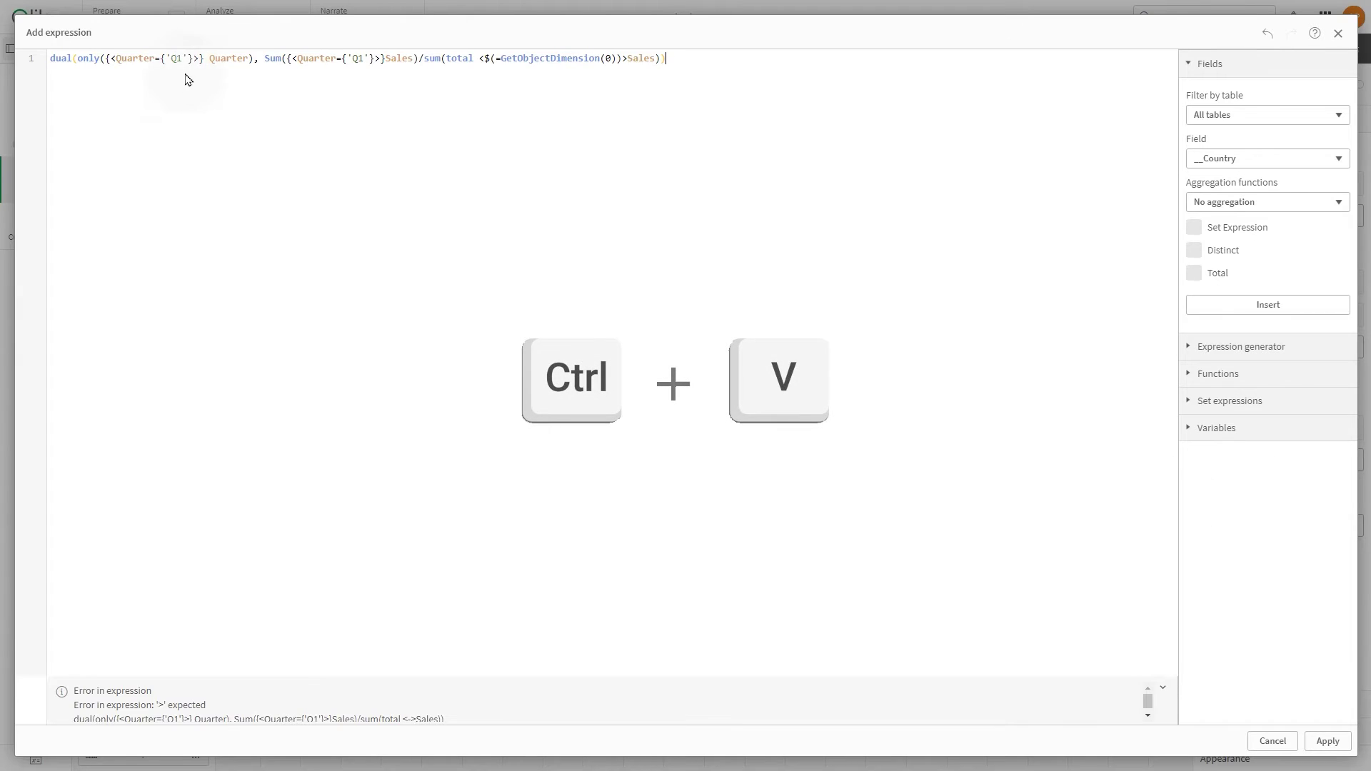
{"action": "type", "text": "Q2"}
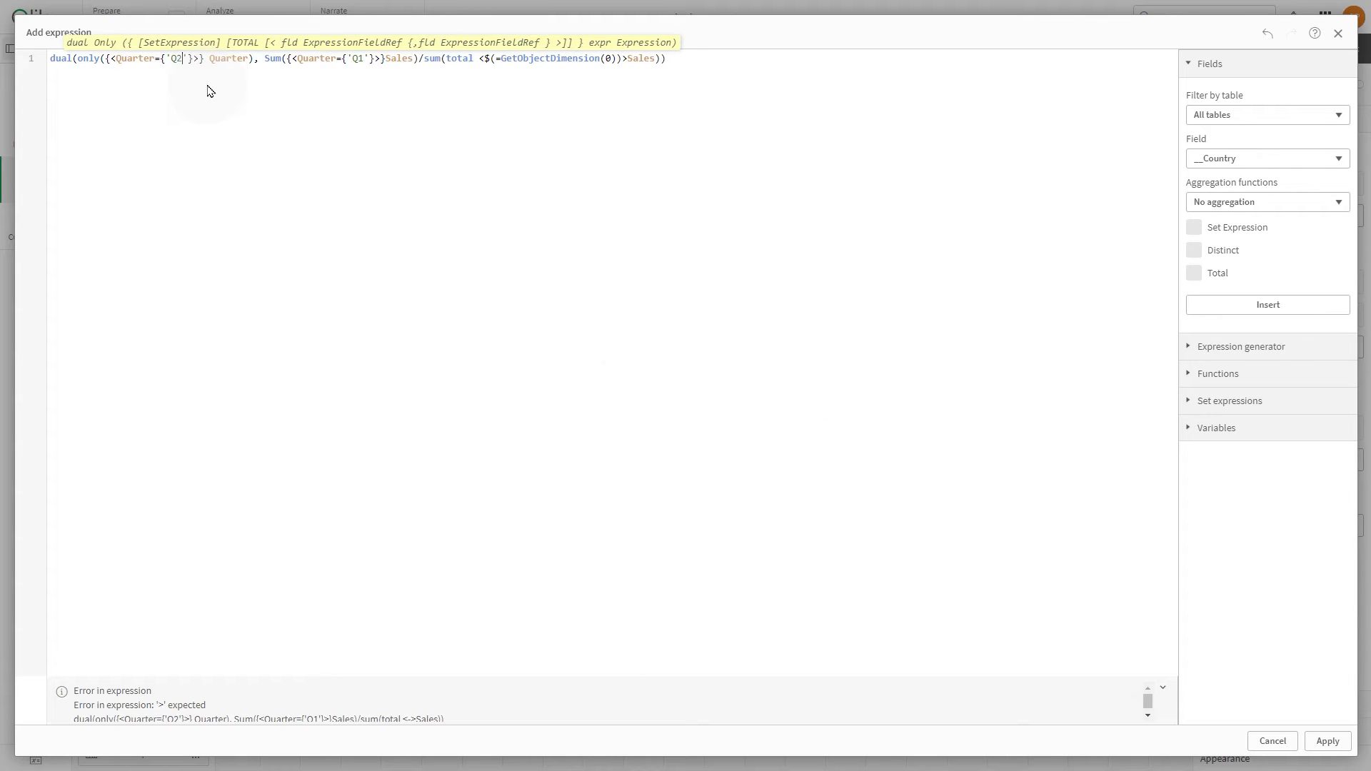
{"action": "left_click", "coordinate": [363, 58]}
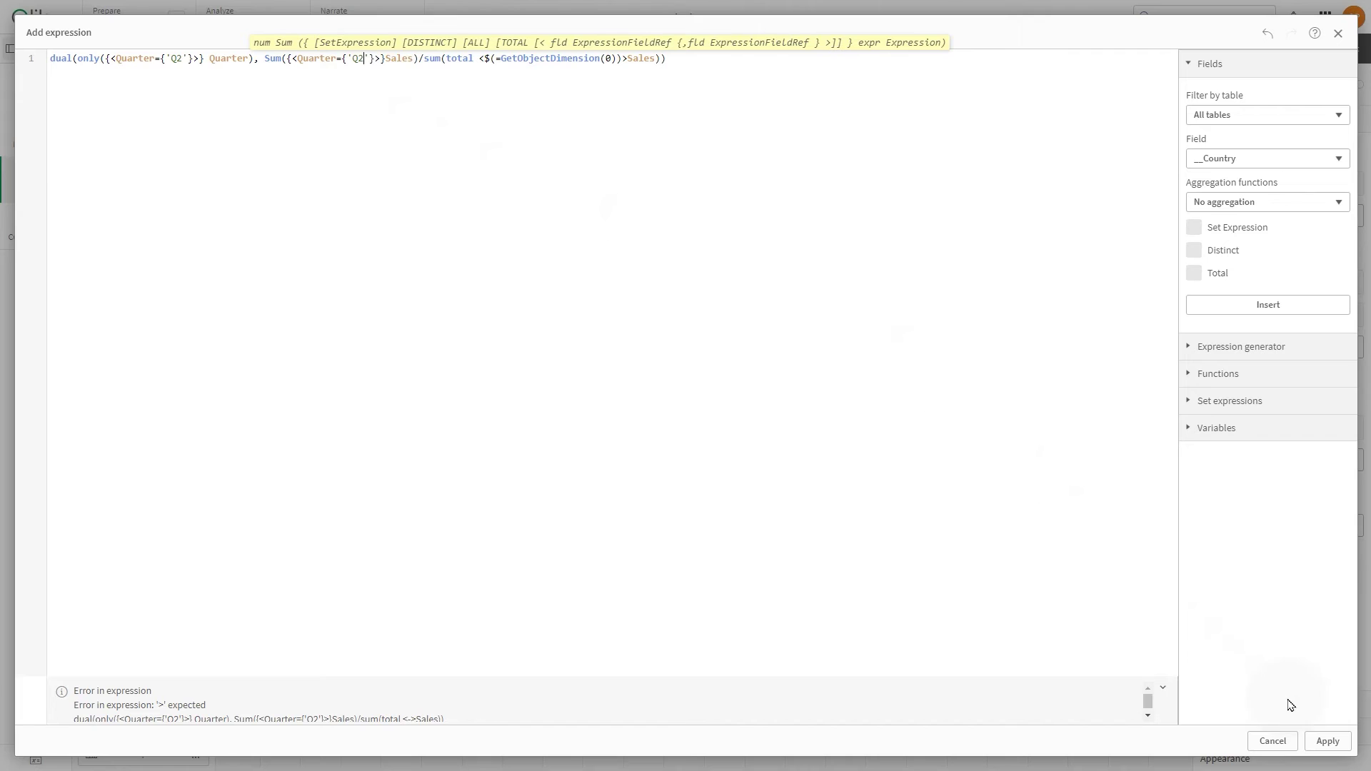
{"action": "left_click", "coordinate": [1328, 740]}
{"action": "left_click", "coordinate": [1214, 429]}
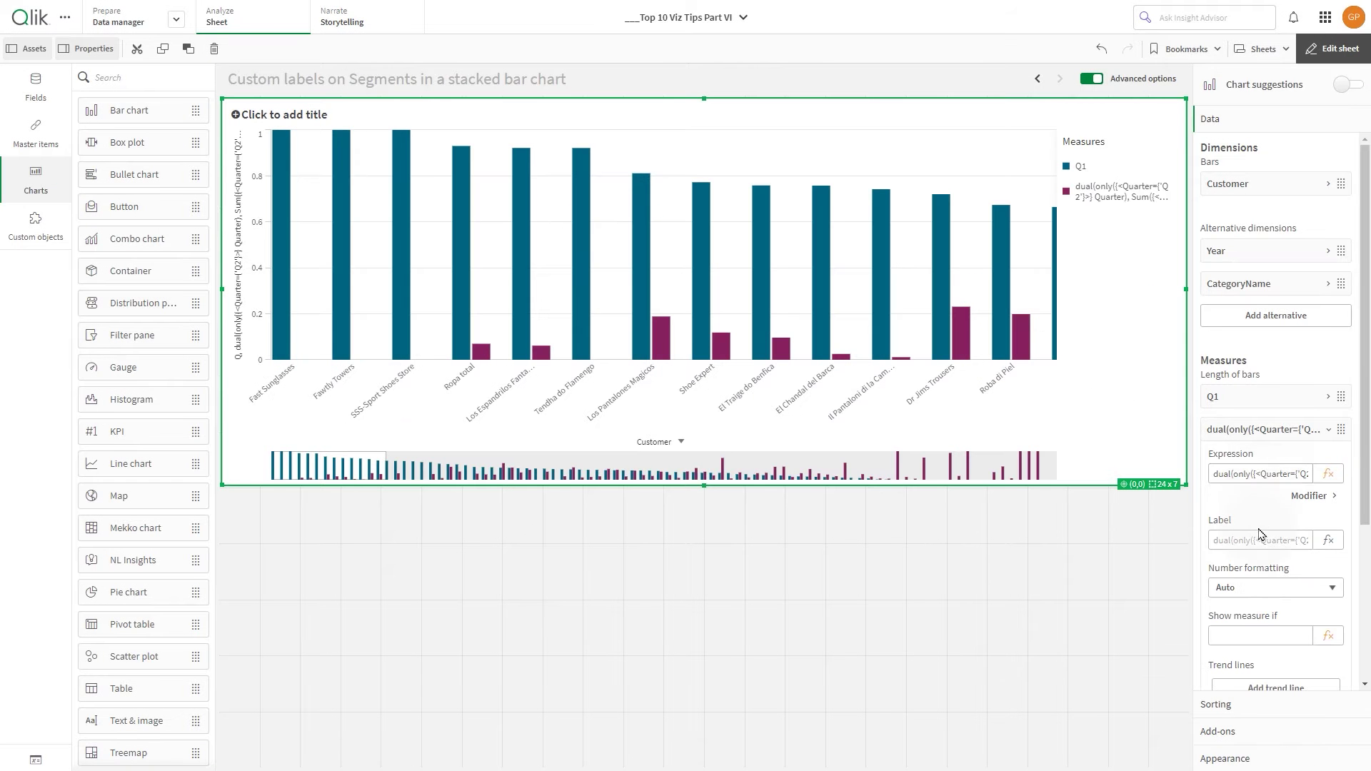
{"action": "left_click", "coordinate": [1256, 544]}
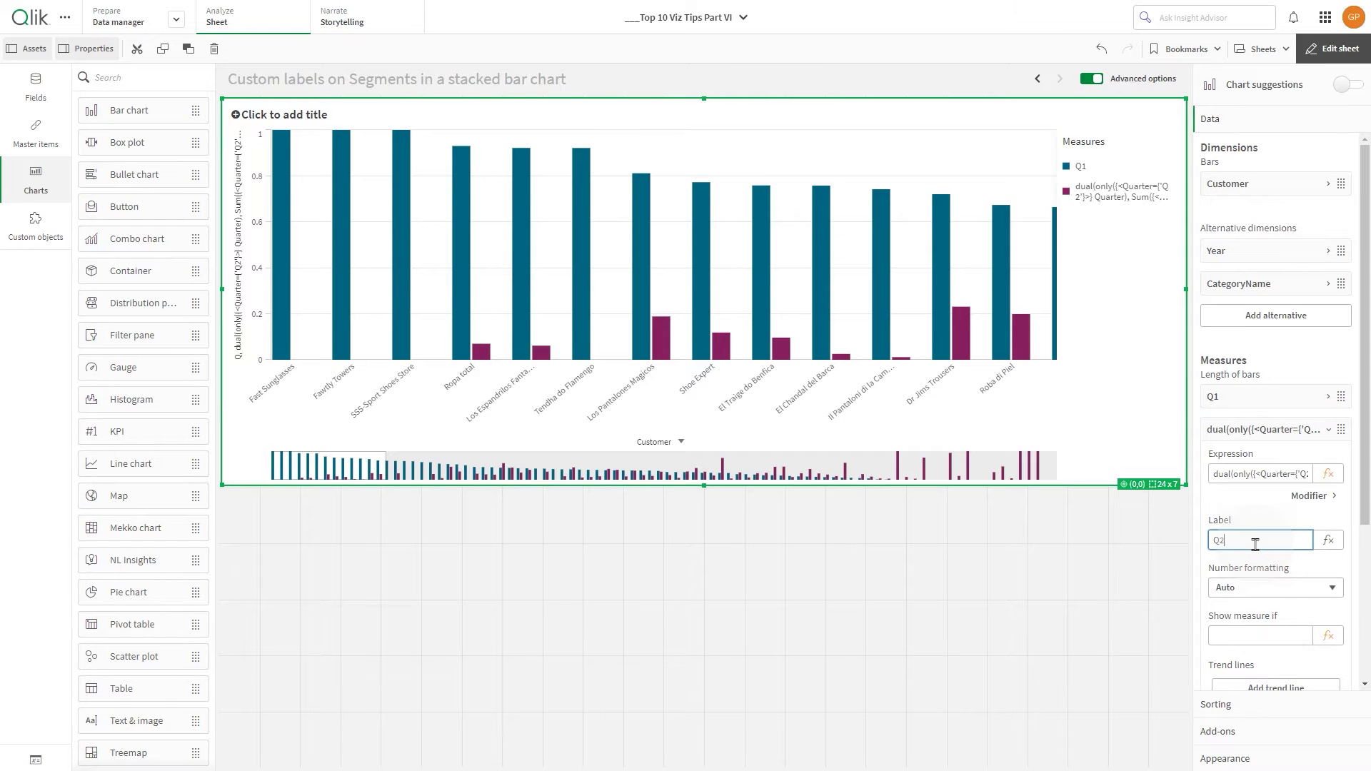
{"action": "left_click", "coordinate": [1282, 433]}
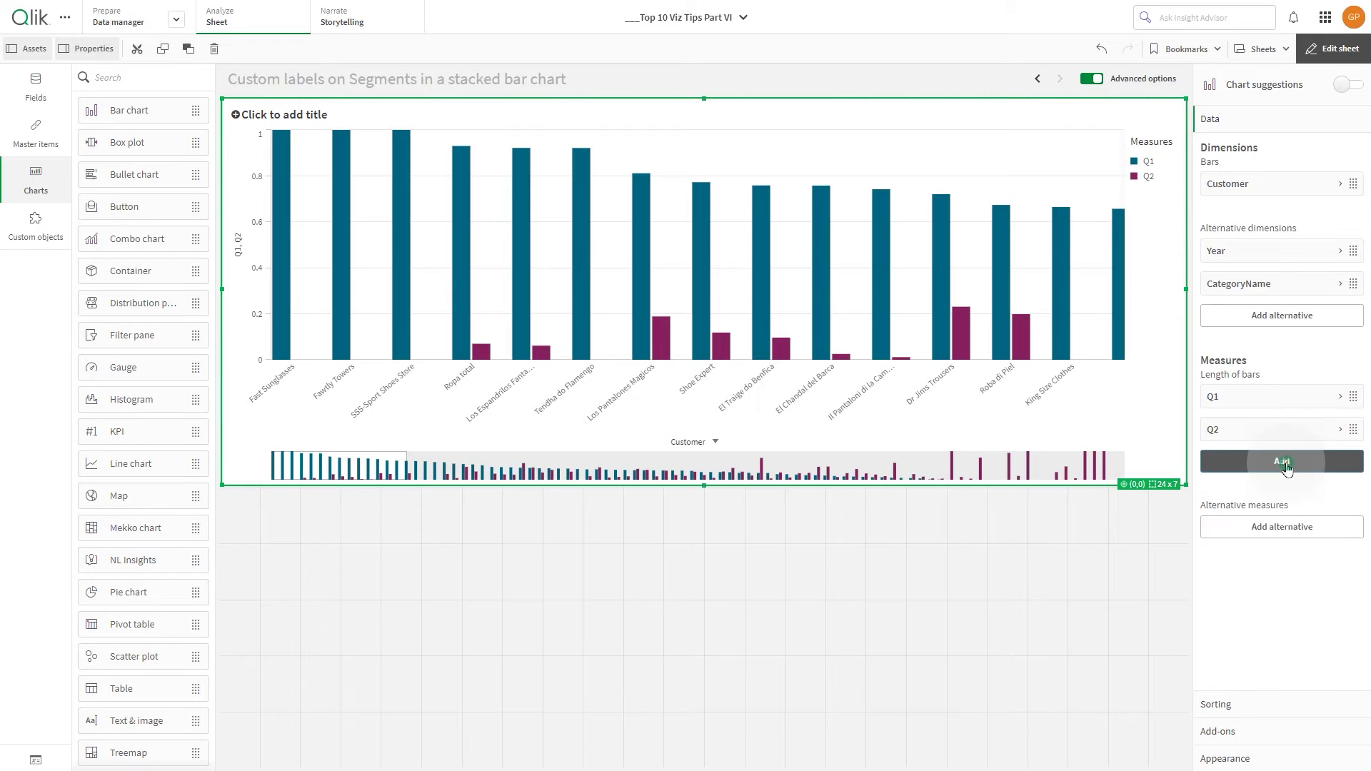
{"action": "left_click", "coordinate": [1282, 462]}
Paste the expression into the third measure, change the quarter to Q3, and label it Q3
{"action": "left_click", "coordinate": [1342, 497]}
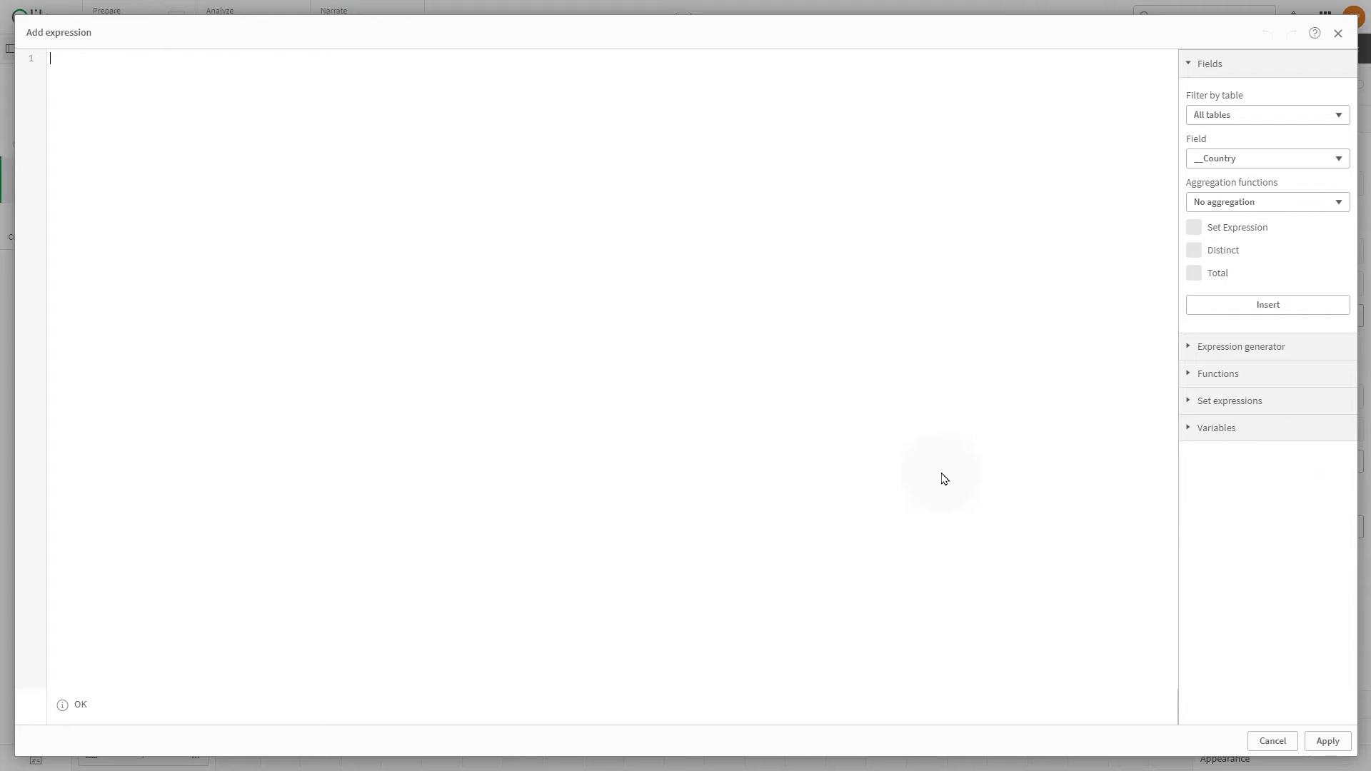
{"action": "key", "text": "ctrl+v"}
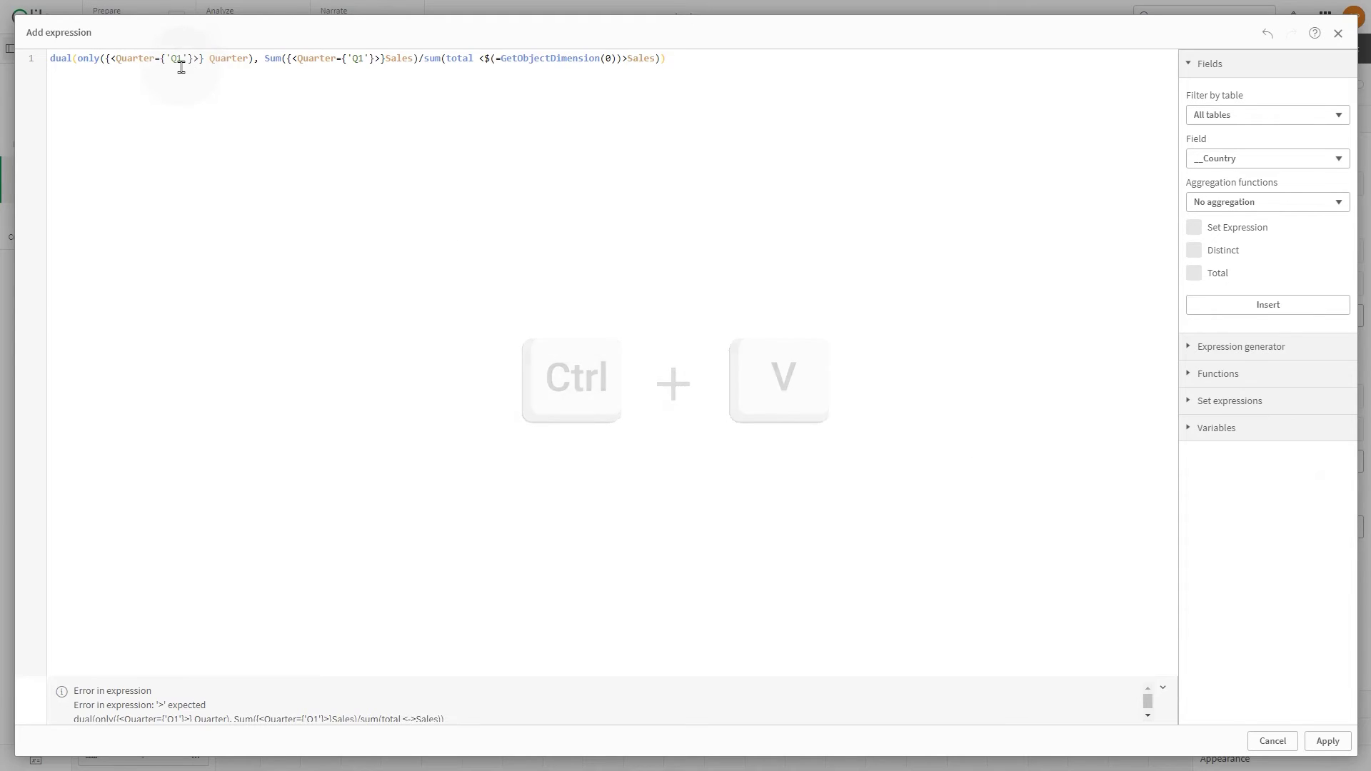
{"action": "double_click", "coordinate": [360, 58]}
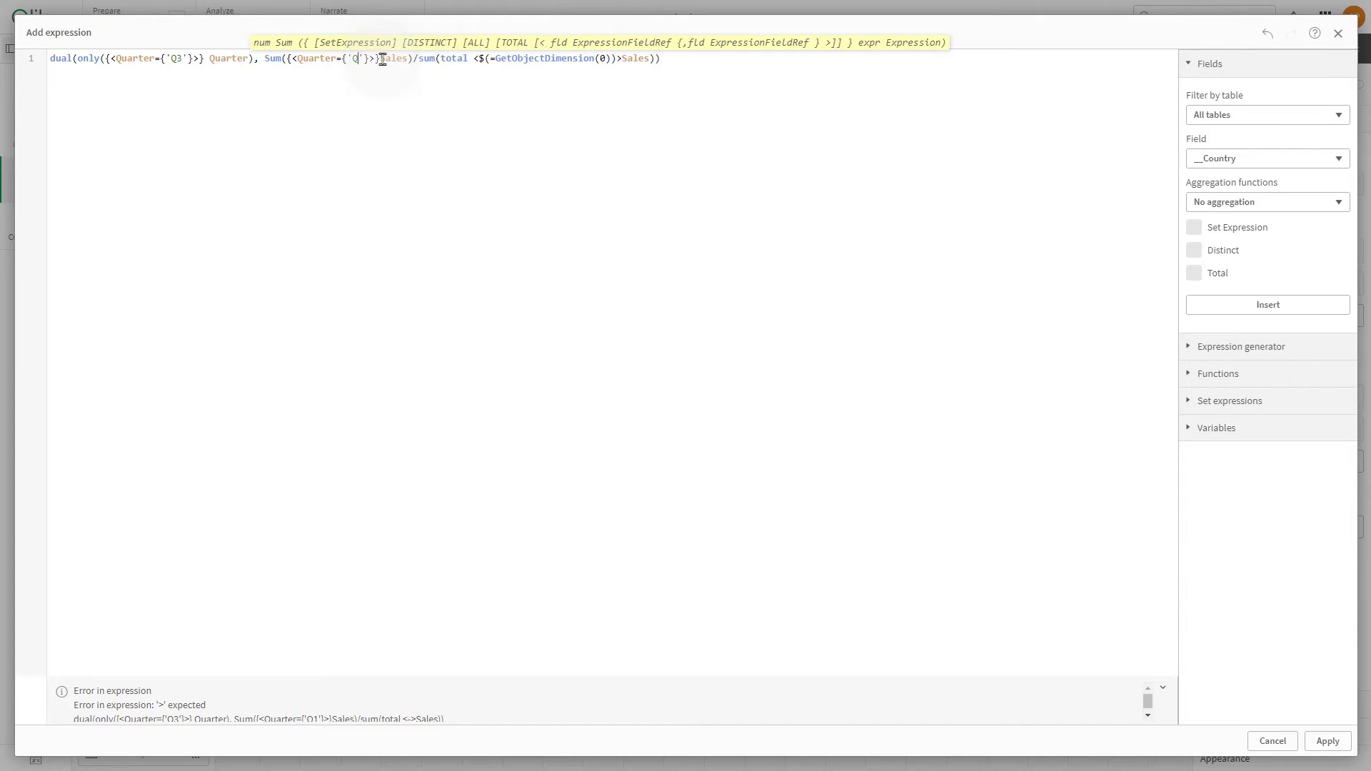
{"action": "type", "text": "Q3"}
{"action": "left_click", "coordinate": [1328, 741]}
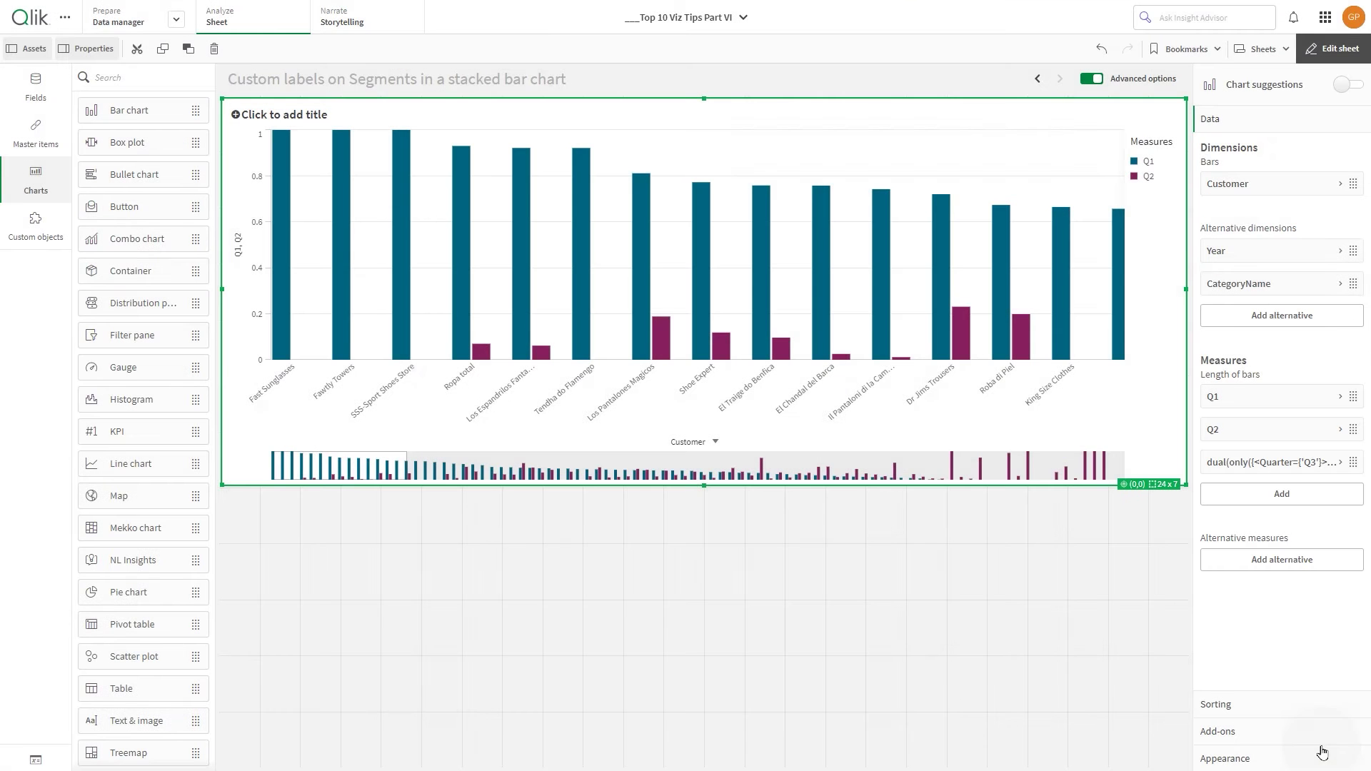
{"action": "left_click", "coordinate": [1274, 572]}
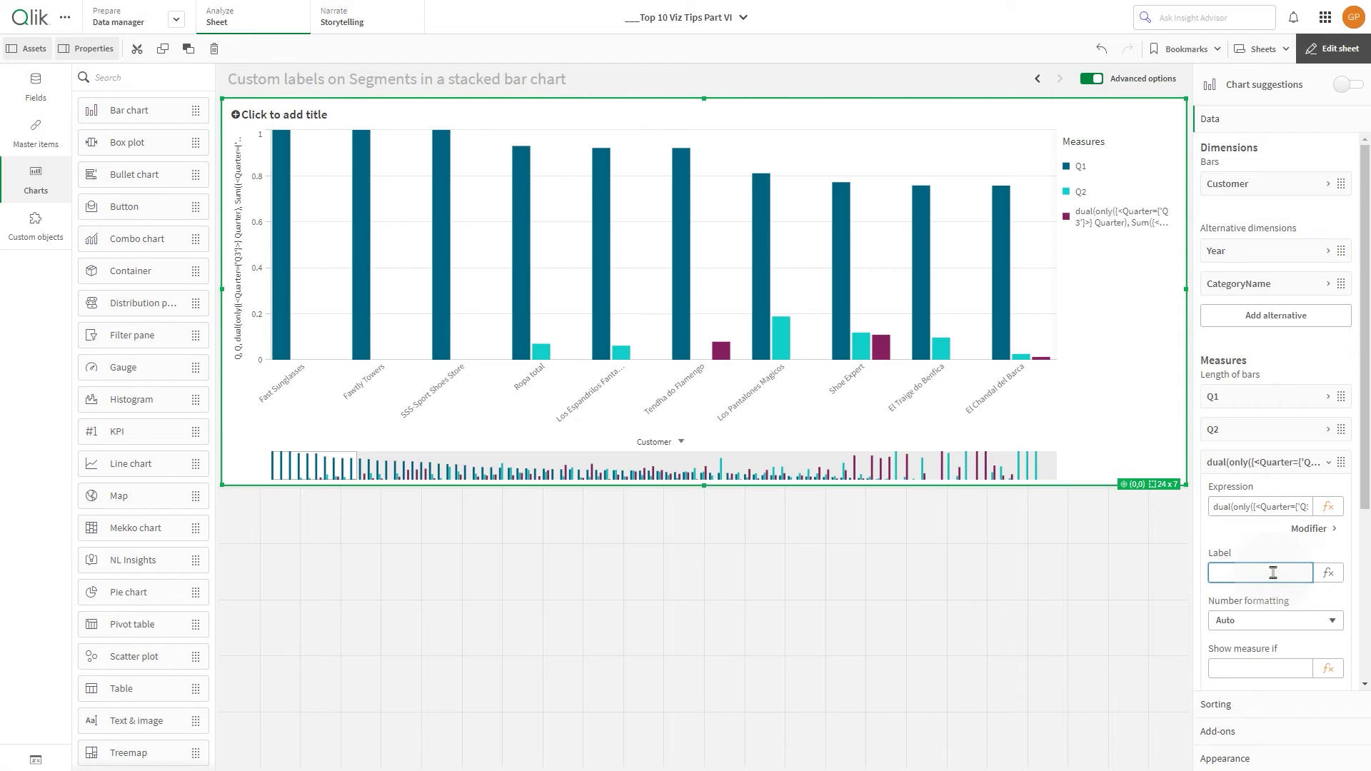
{"action": "left_click", "coordinate": [1268, 462]}
Add a fourth measure from the pasted expression with both quarters changed to Q4, labelled Q4
{"action": "left_click", "coordinate": [1282, 494]}
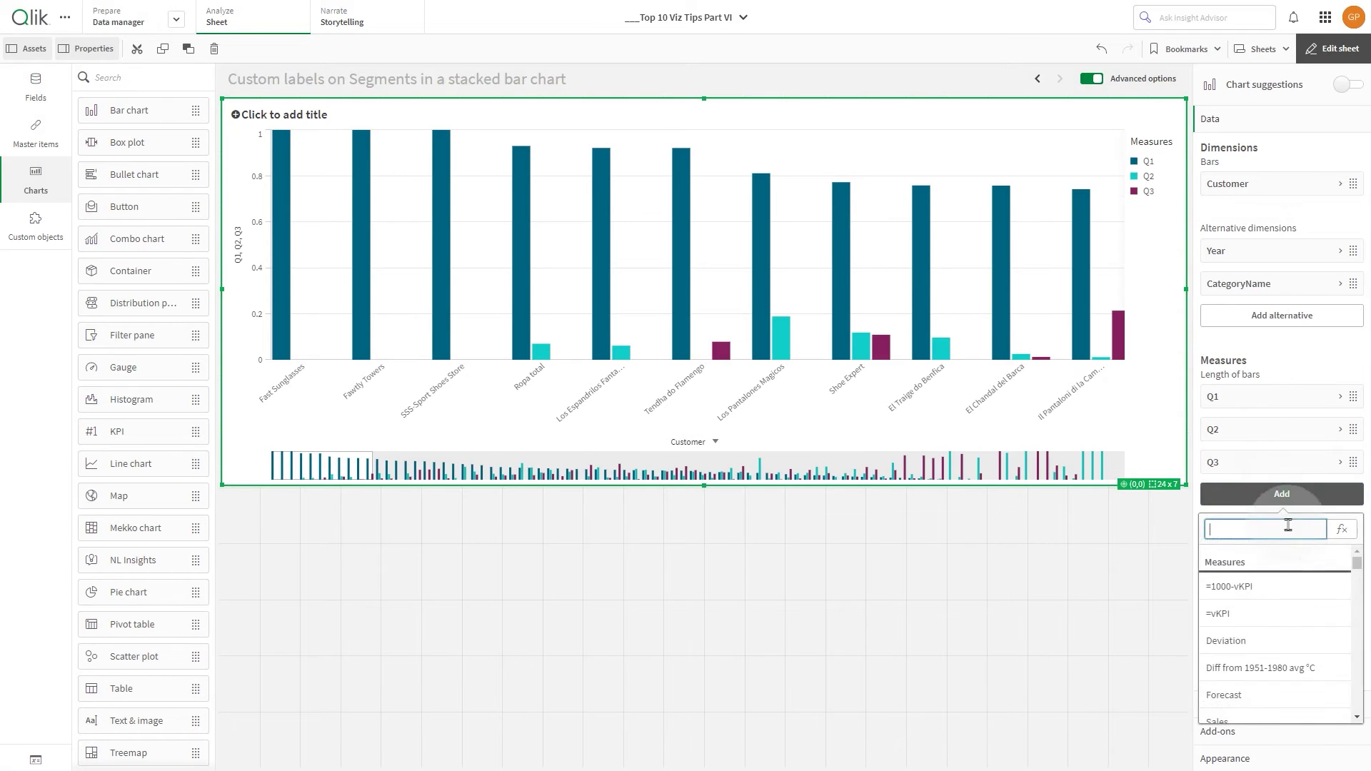
{"action": "left_click", "coordinate": [1343, 531]}
{"action": "type", "text": "dual(only({<Quarter={'Q1'}>} Quarter), Sum({<Quarter={'Q1'}>}Sales)/sum(total <$(=GetObjectDimension(0))>Sales))"}
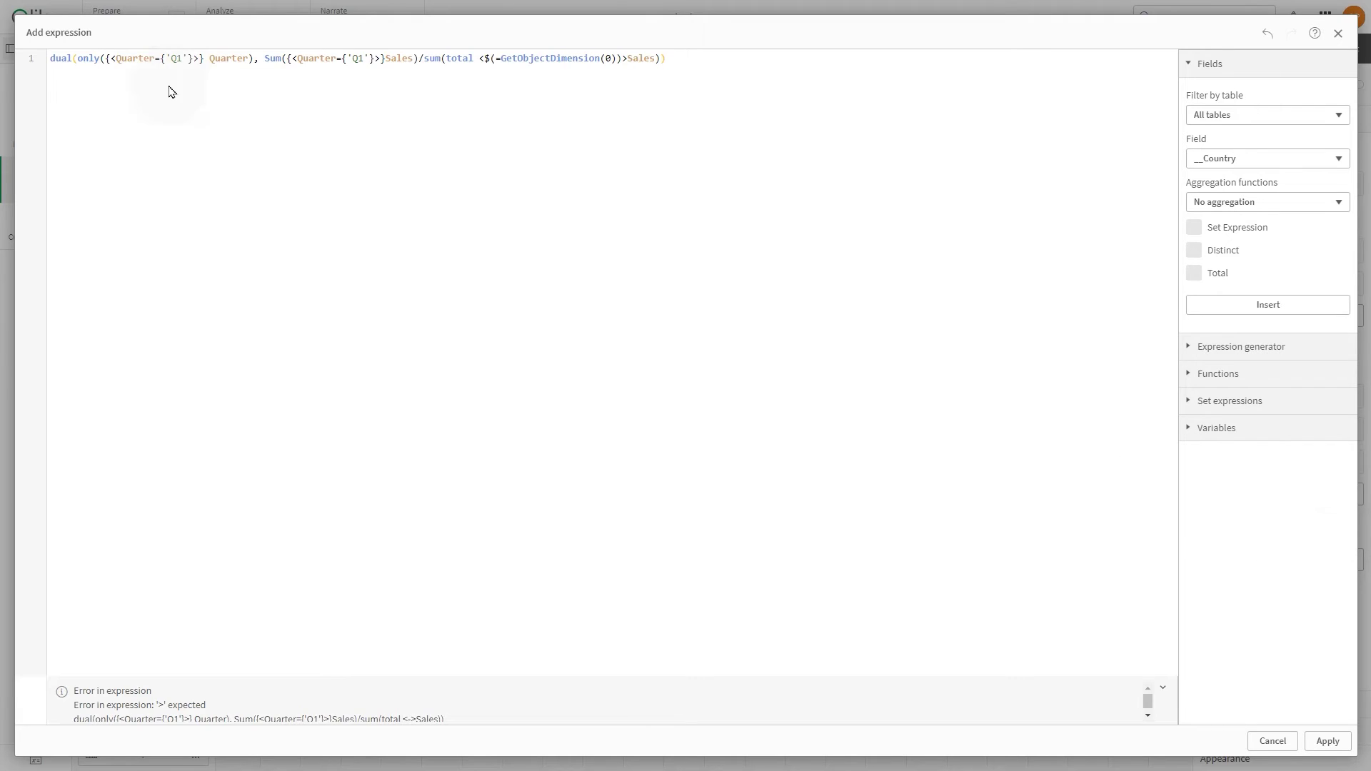
{"action": "type", "text": "Q4"}
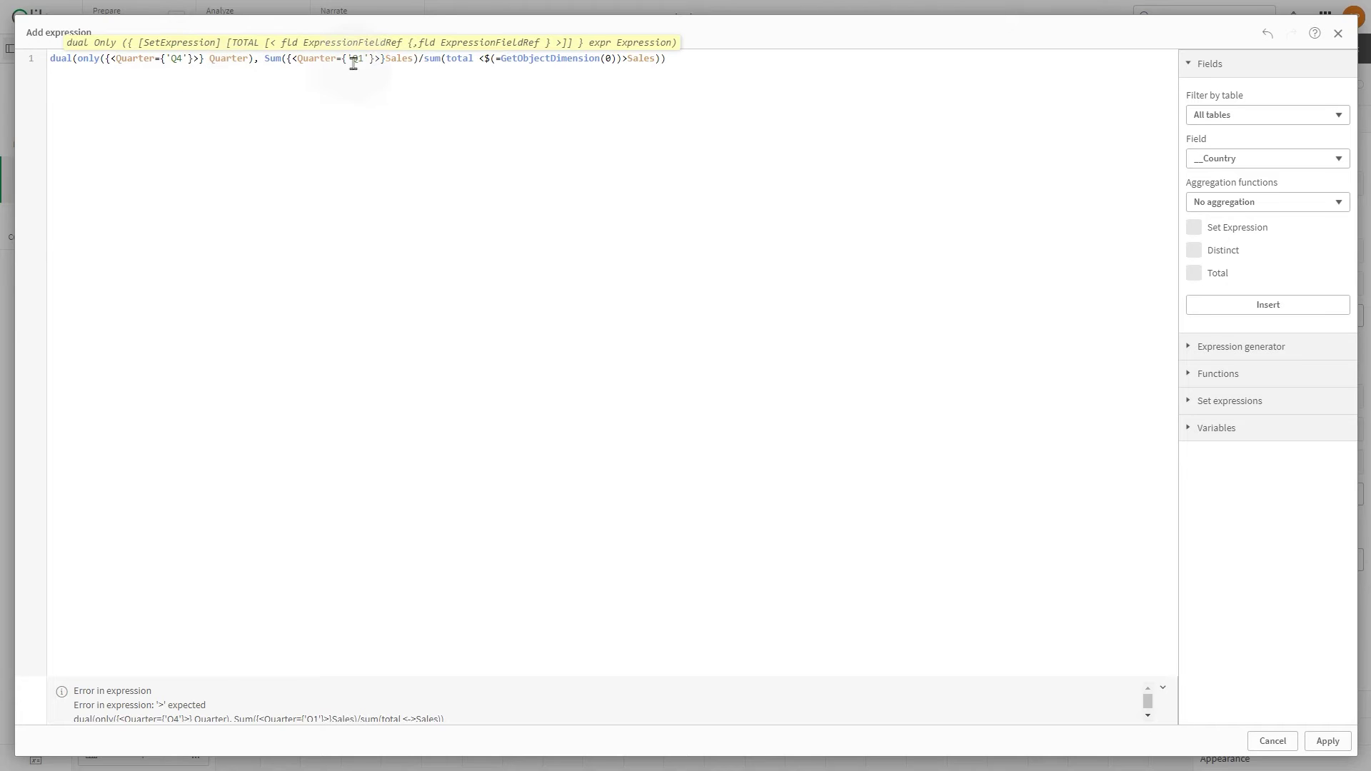
{"action": "left_click", "coordinate": [360, 60]}
{"action": "key", "text": "BackSpace"}
{"action": "type", "text": "4"}
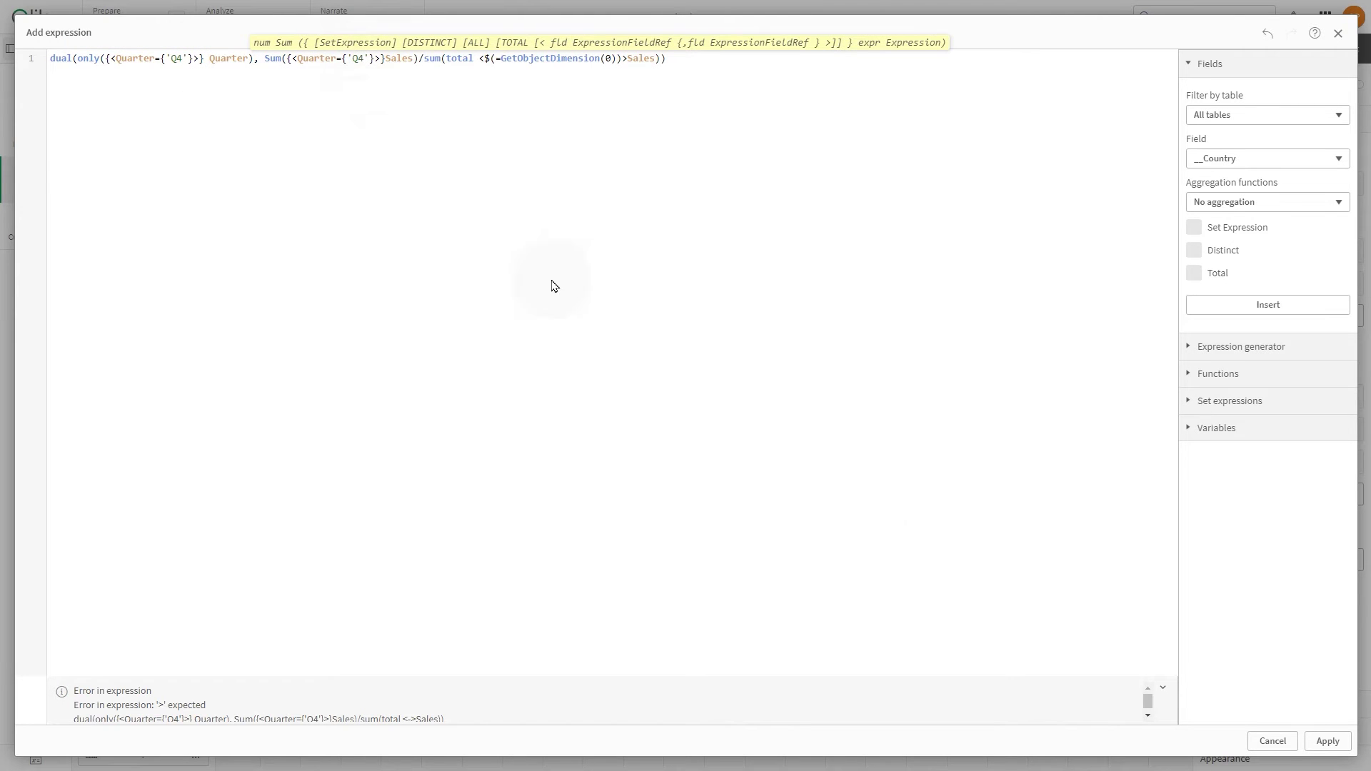
{"action": "left_click", "coordinate": [1327, 741]}
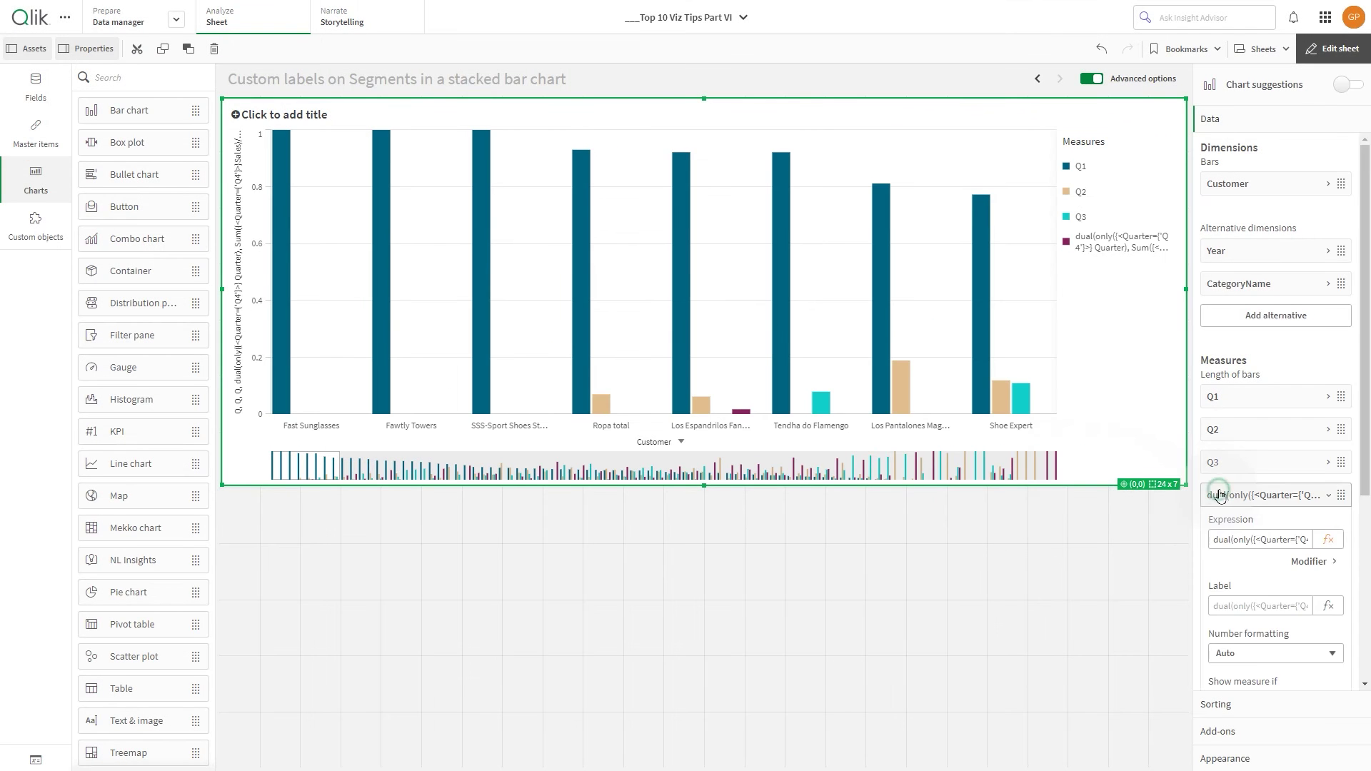
{"action": "left_click", "coordinate": [1244, 605]}
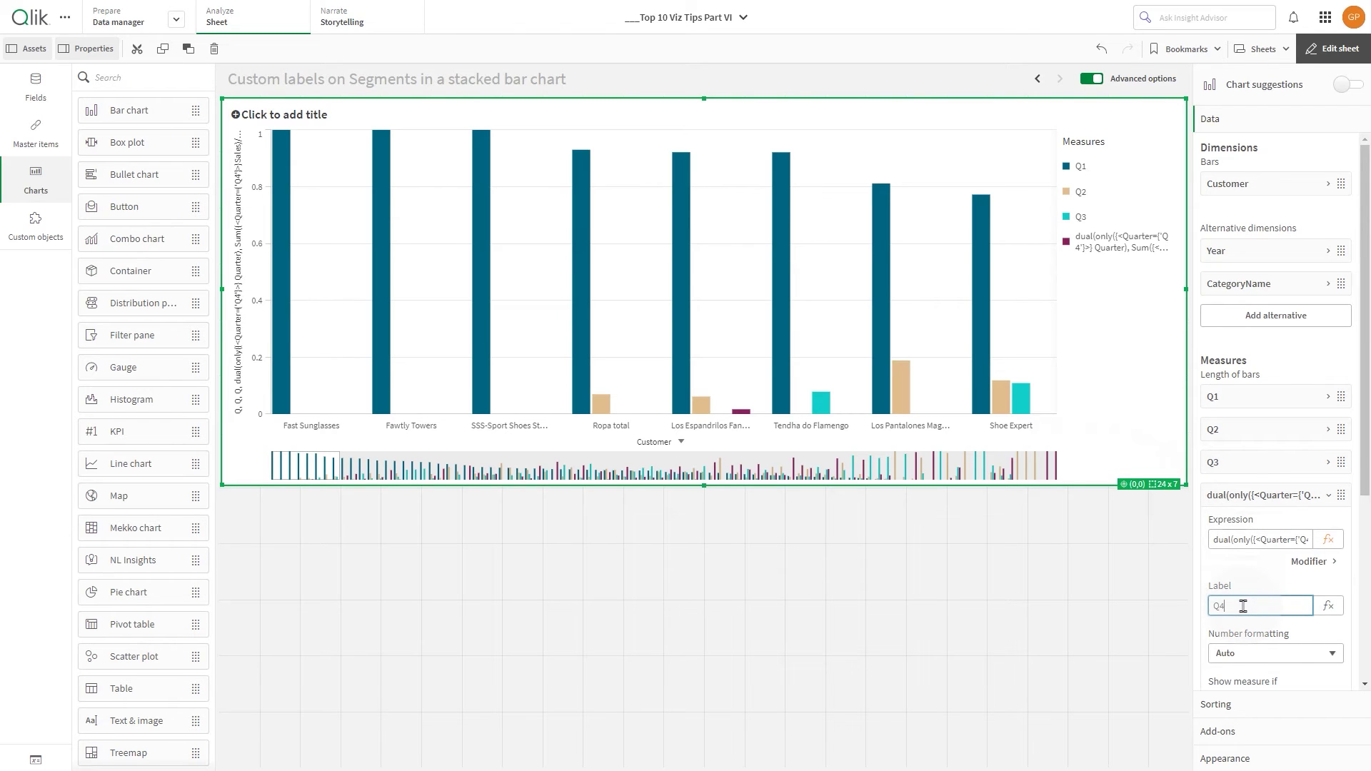
{"action": "left_click", "coordinate": [1277, 579]}
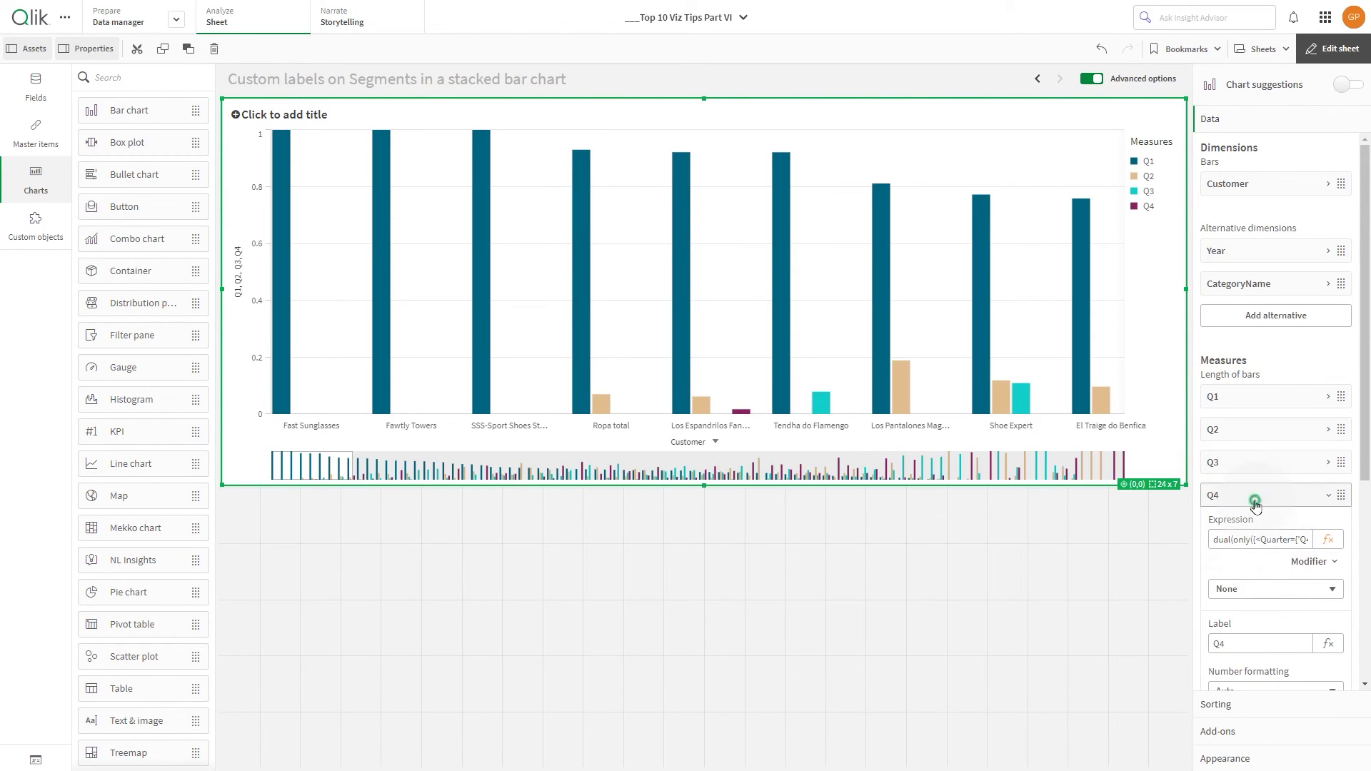
{"action": "left_click", "coordinate": [1255, 501]}
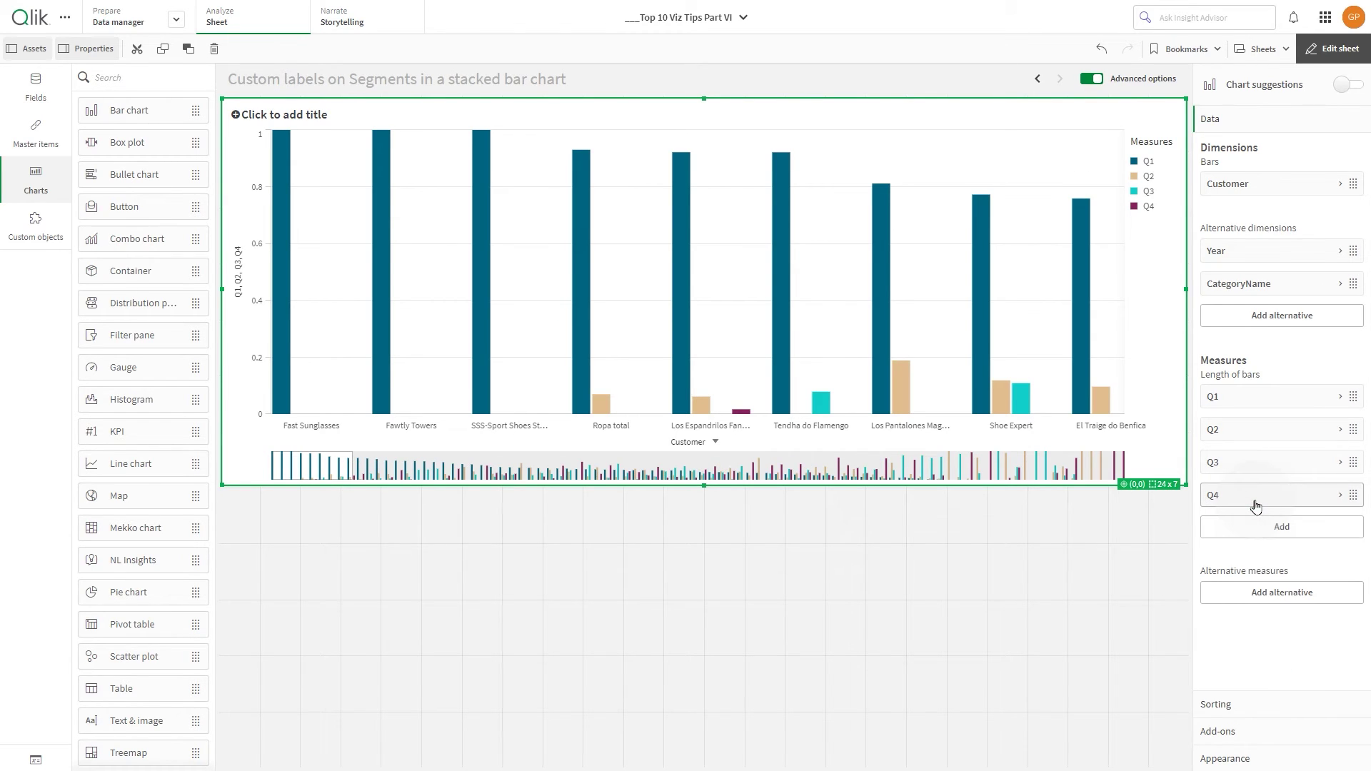
{"action": "left_click", "coordinate": [1270, 758]}
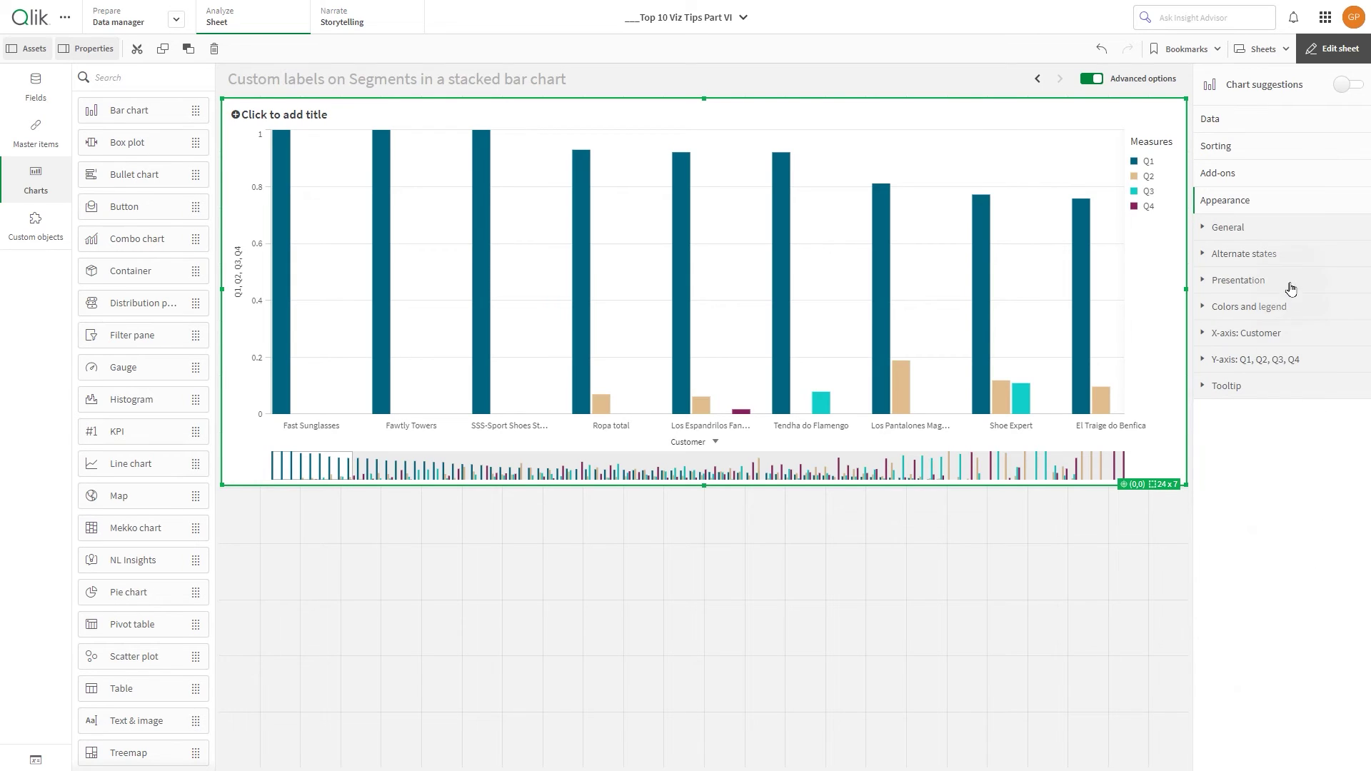
Set the presentation to stacked horizontal bars with segment value labels on and total labels off
{"action": "left_click", "coordinate": [1292, 282]}
{"action": "left_click", "coordinate": [1316, 372]}
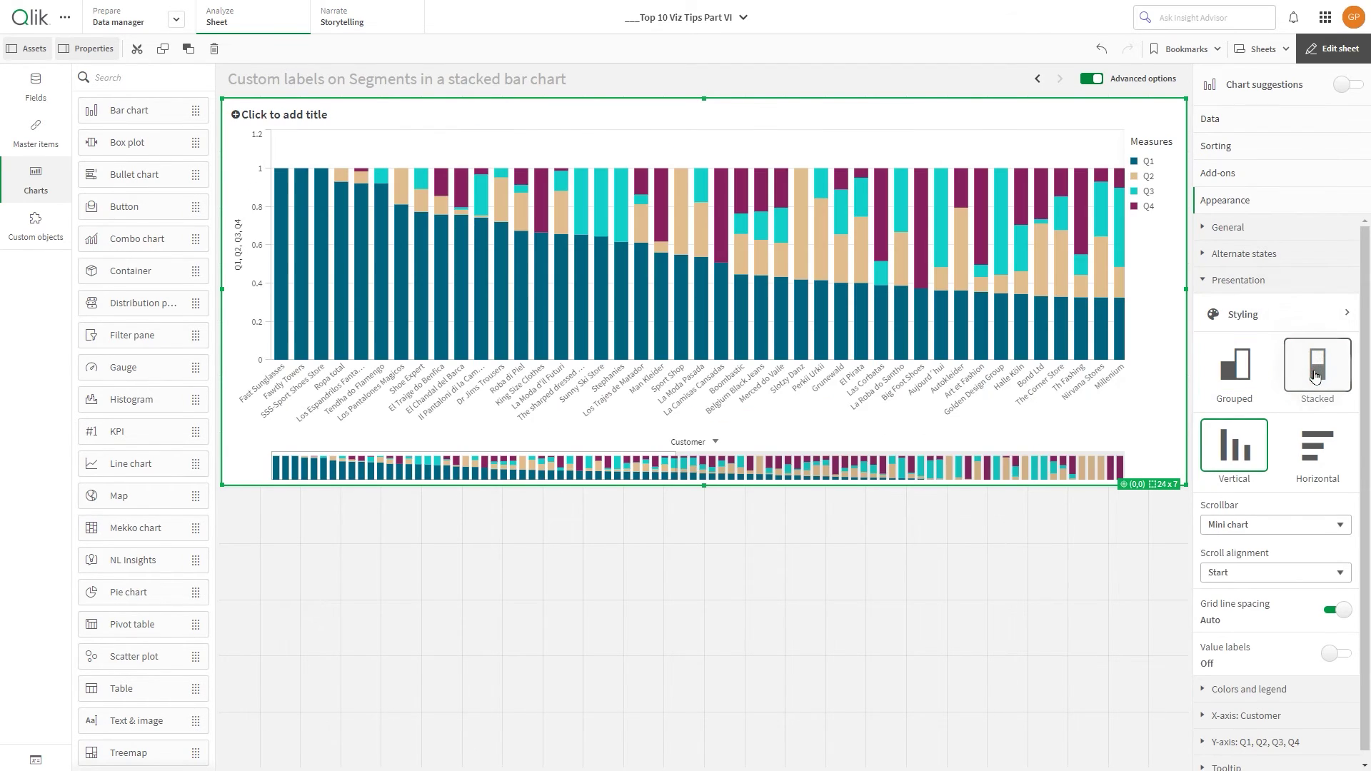
{"action": "left_click", "coordinate": [1314, 447]}
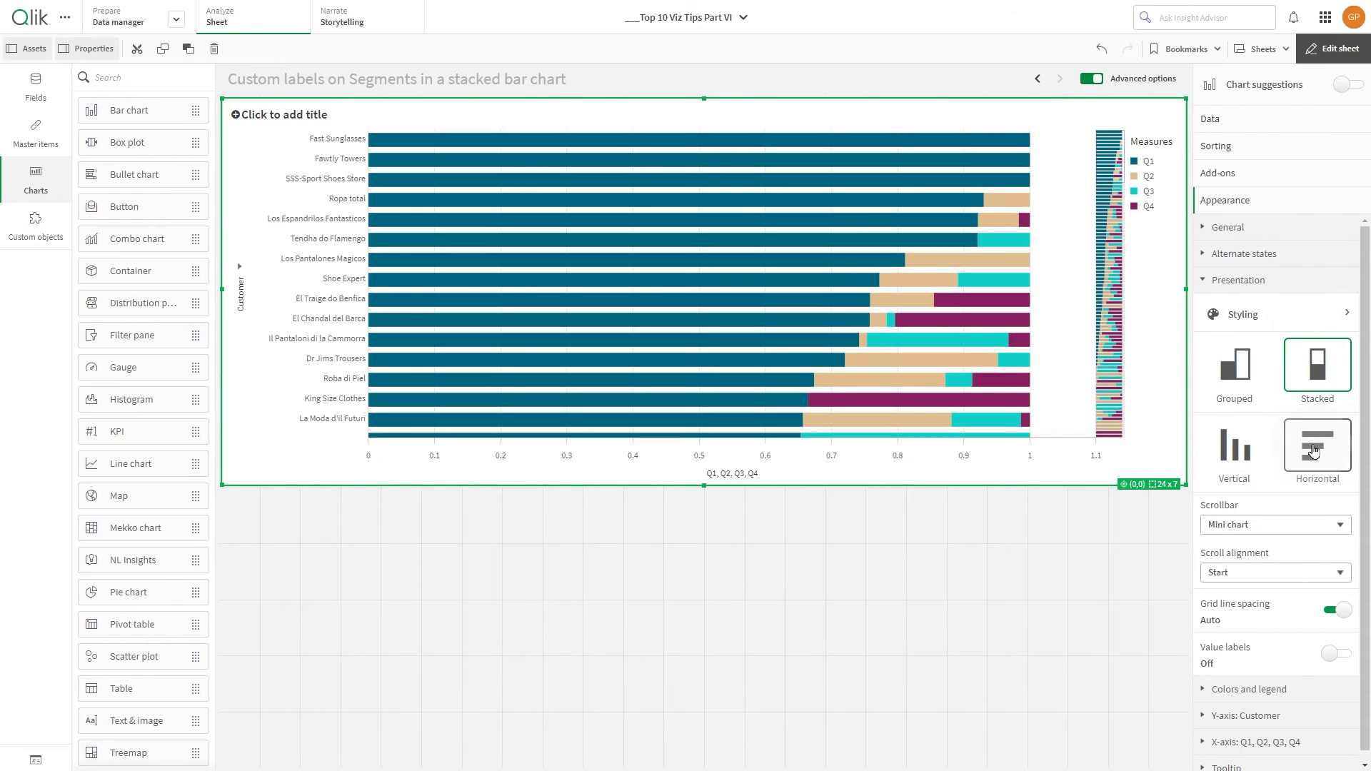
{"action": "left_click", "coordinate": [1345, 654]}
{"action": "scroll", "coordinate": [1350, 659], "scroll_direction": "down", "scroll_amount": 2}
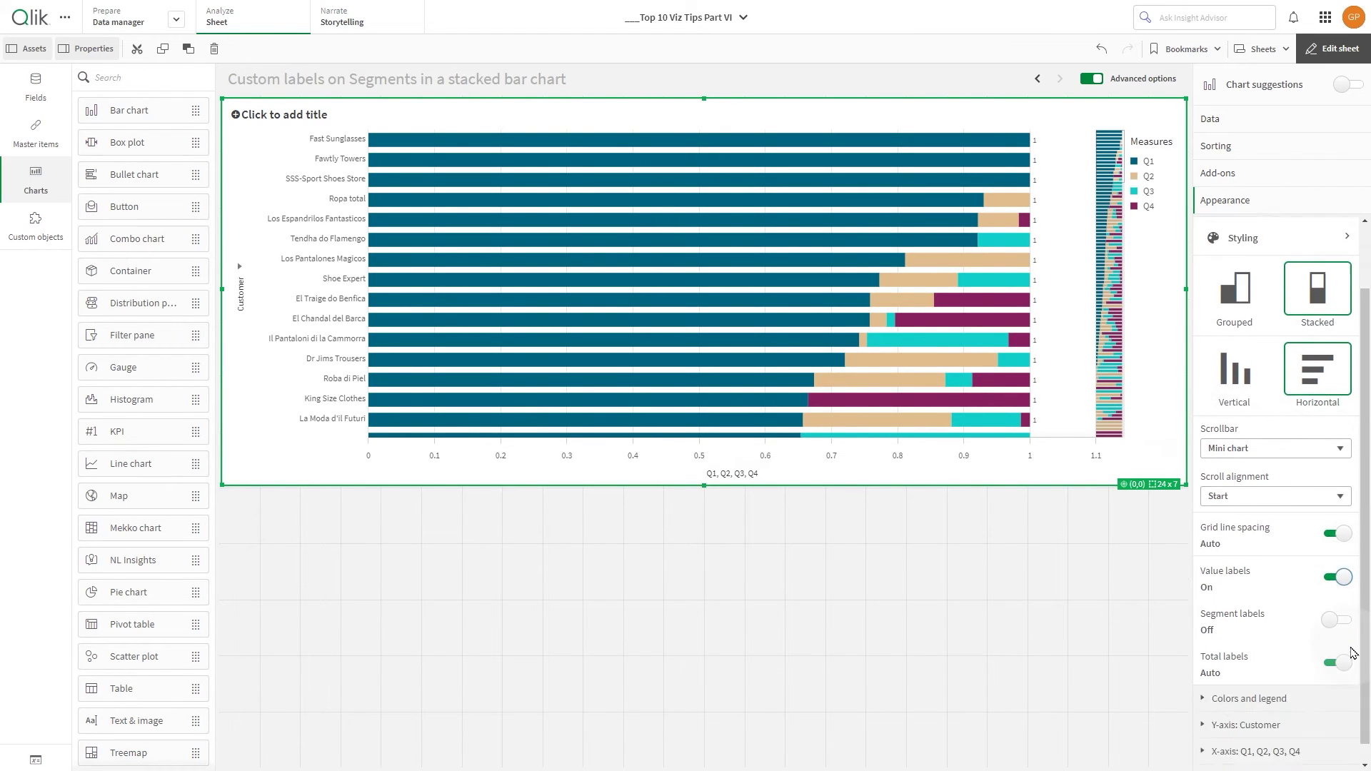
{"action": "left_click", "coordinate": [1339, 601]}
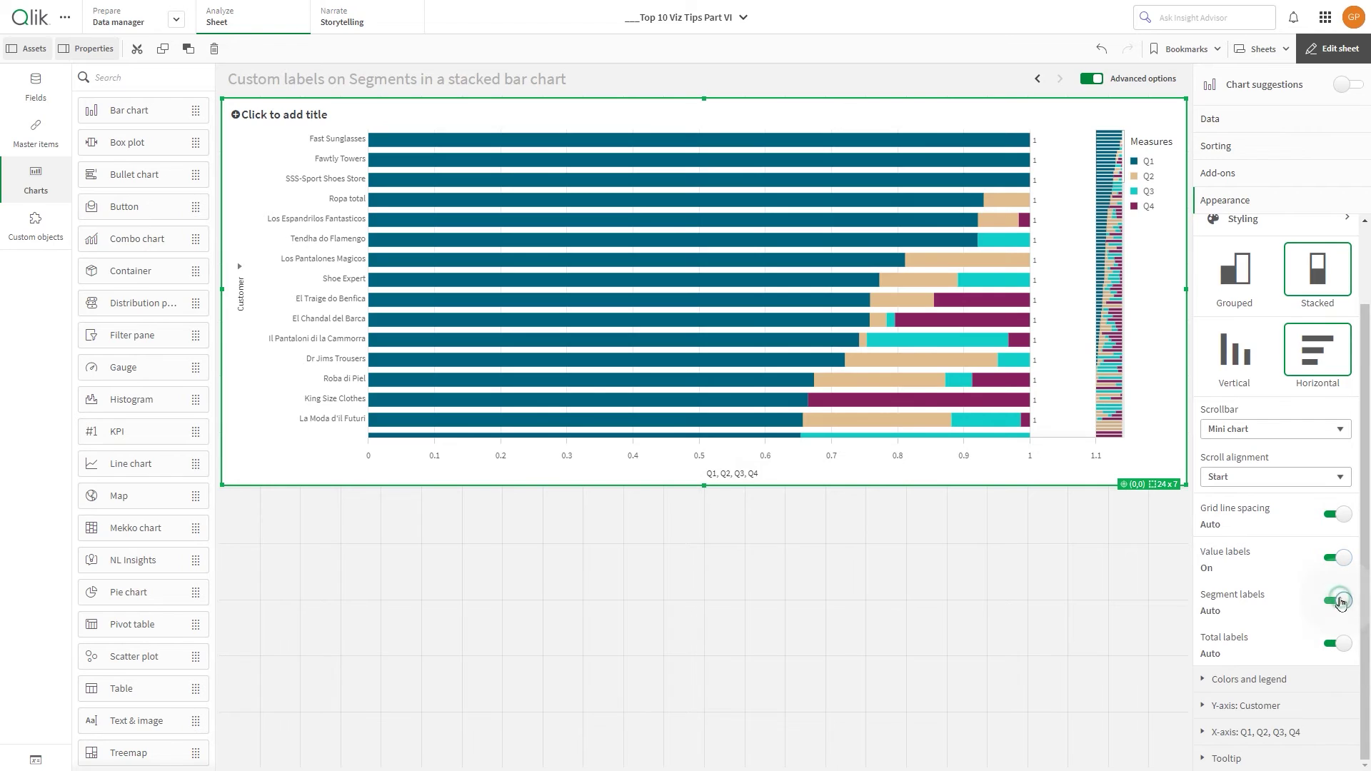
{"action": "left_click", "coordinate": [1342, 644]}
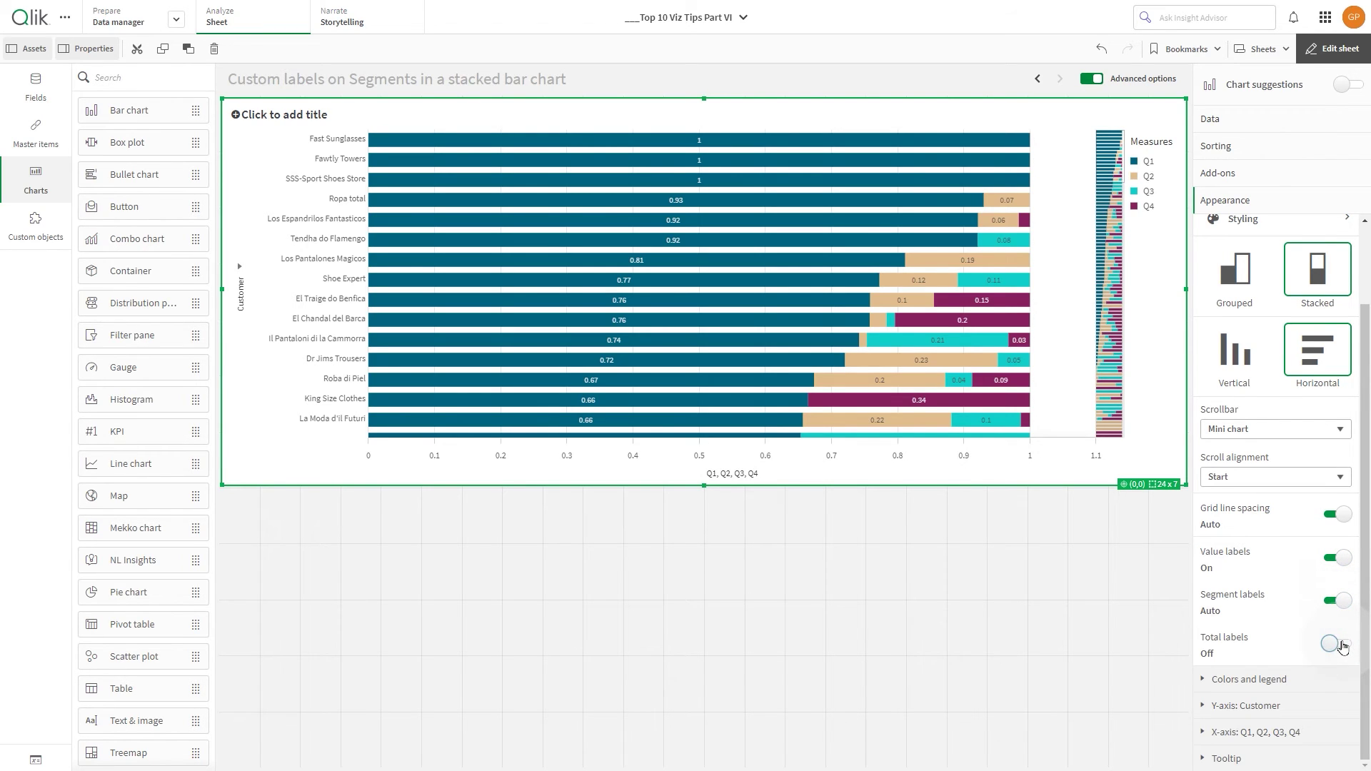
{"action": "left_click", "coordinate": [1246, 122]}
Set Number formatting to Measure expression for the Q1 and Q2 measures
{"action": "left_click", "coordinate": [1275, 398]}
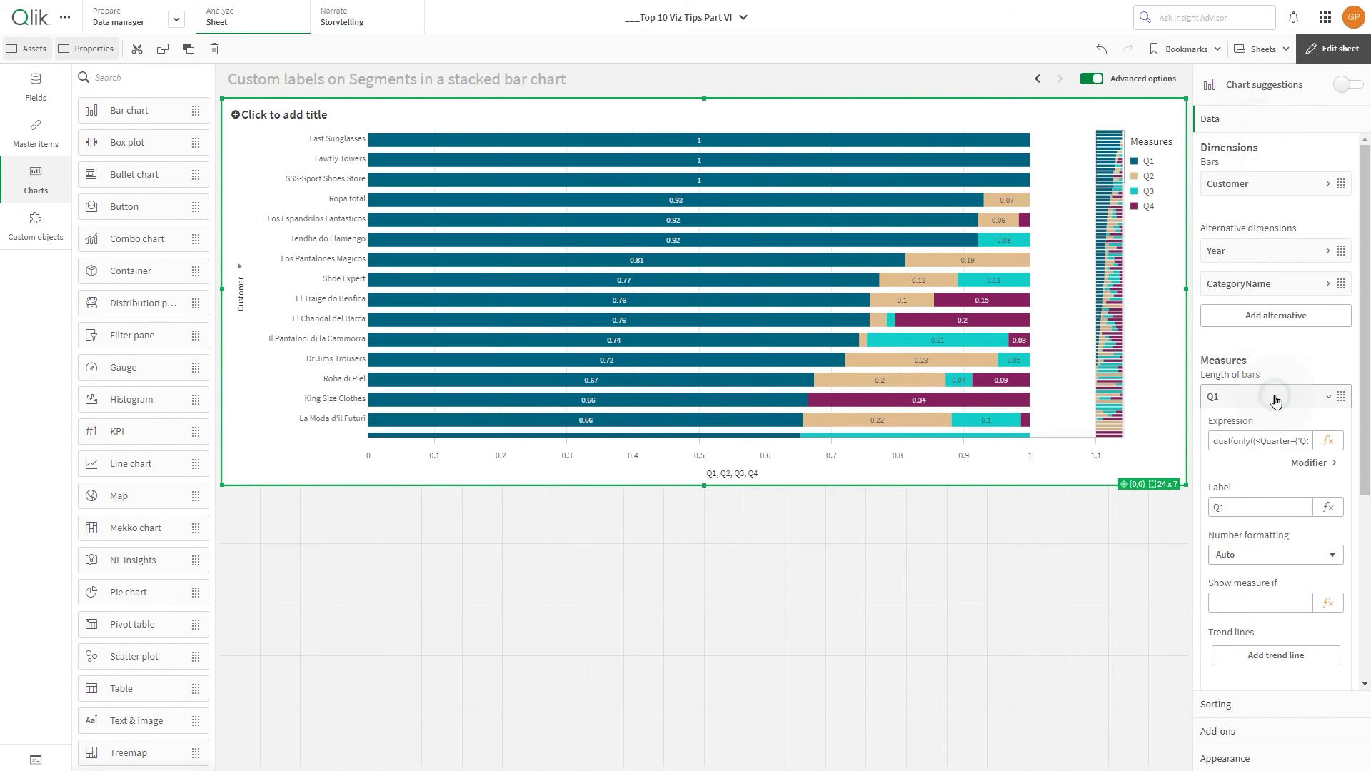
{"action": "left_click", "coordinate": [1288, 556]}
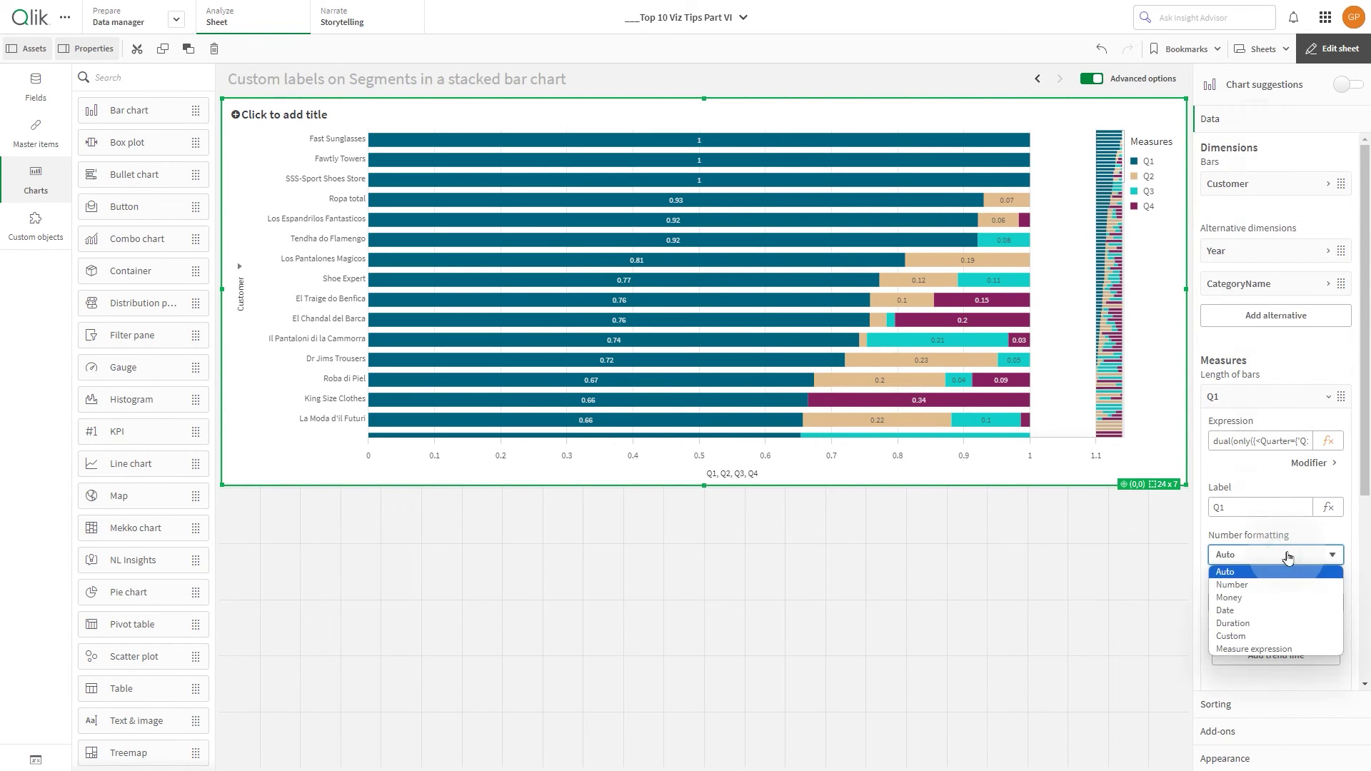
{"action": "left_click", "coordinate": [1254, 649]}
{"action": "left_click", "coordinate": [1282, 400]}
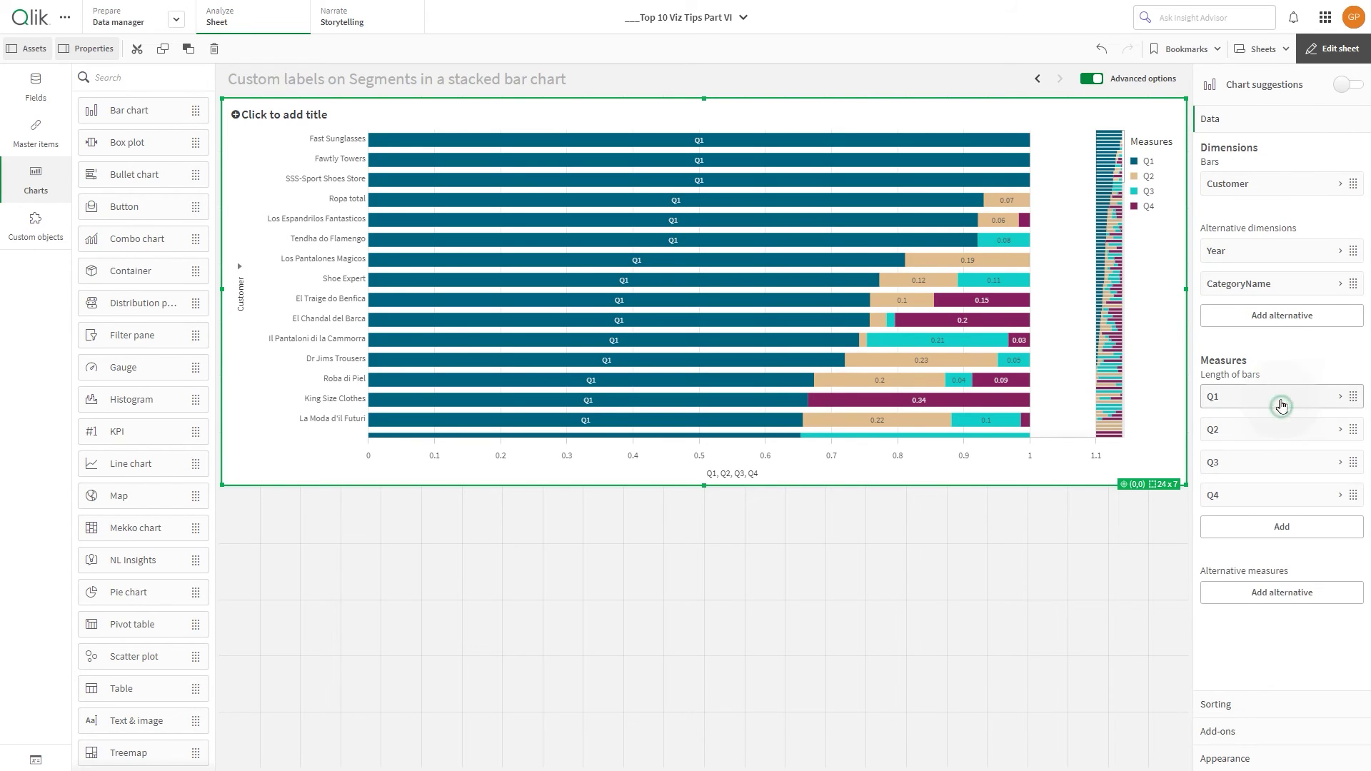
{"action": "left_click", "coordinate": [1279, 437]}
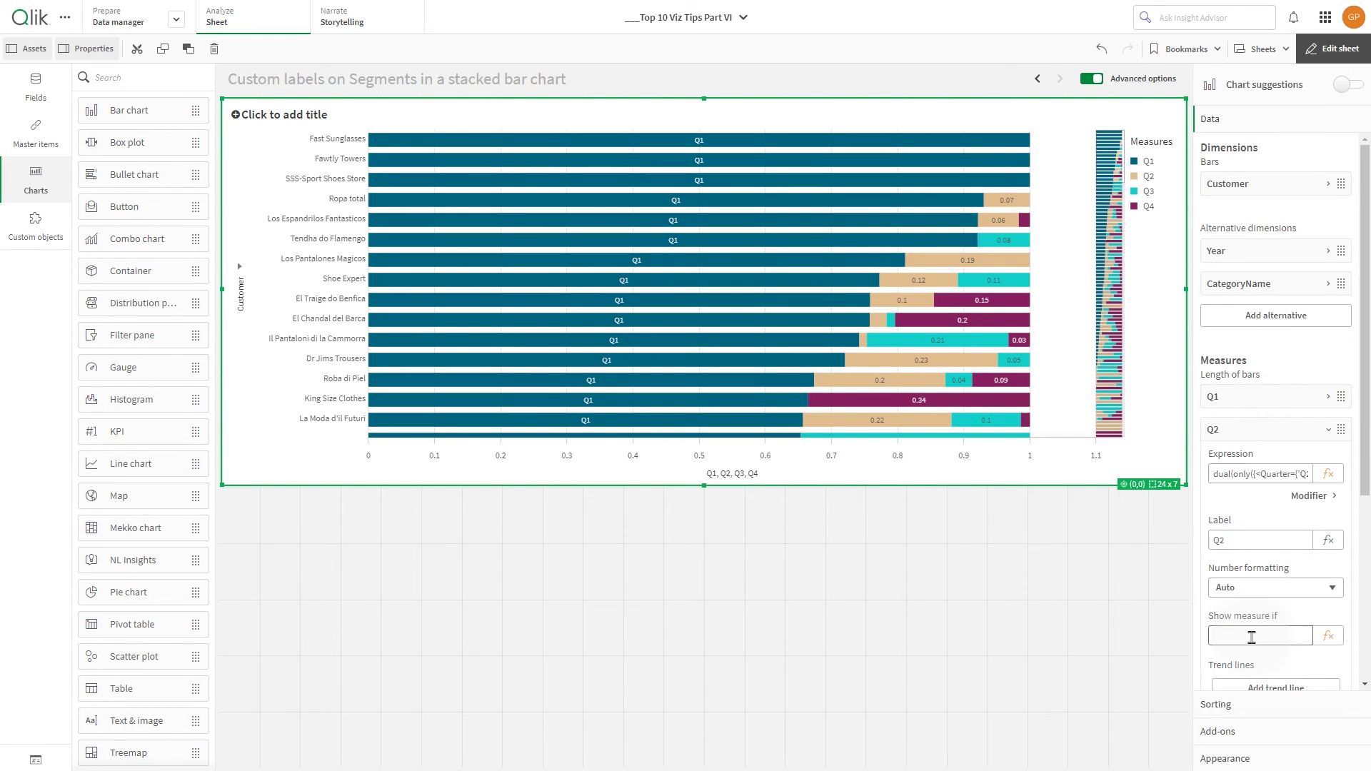
{"action": "scroll", "coordinate": [1264, 421], "scroll_direction": "down", "scroll_amount": 4}
{"action": "left_click", "coordinate": [1266, 330]}
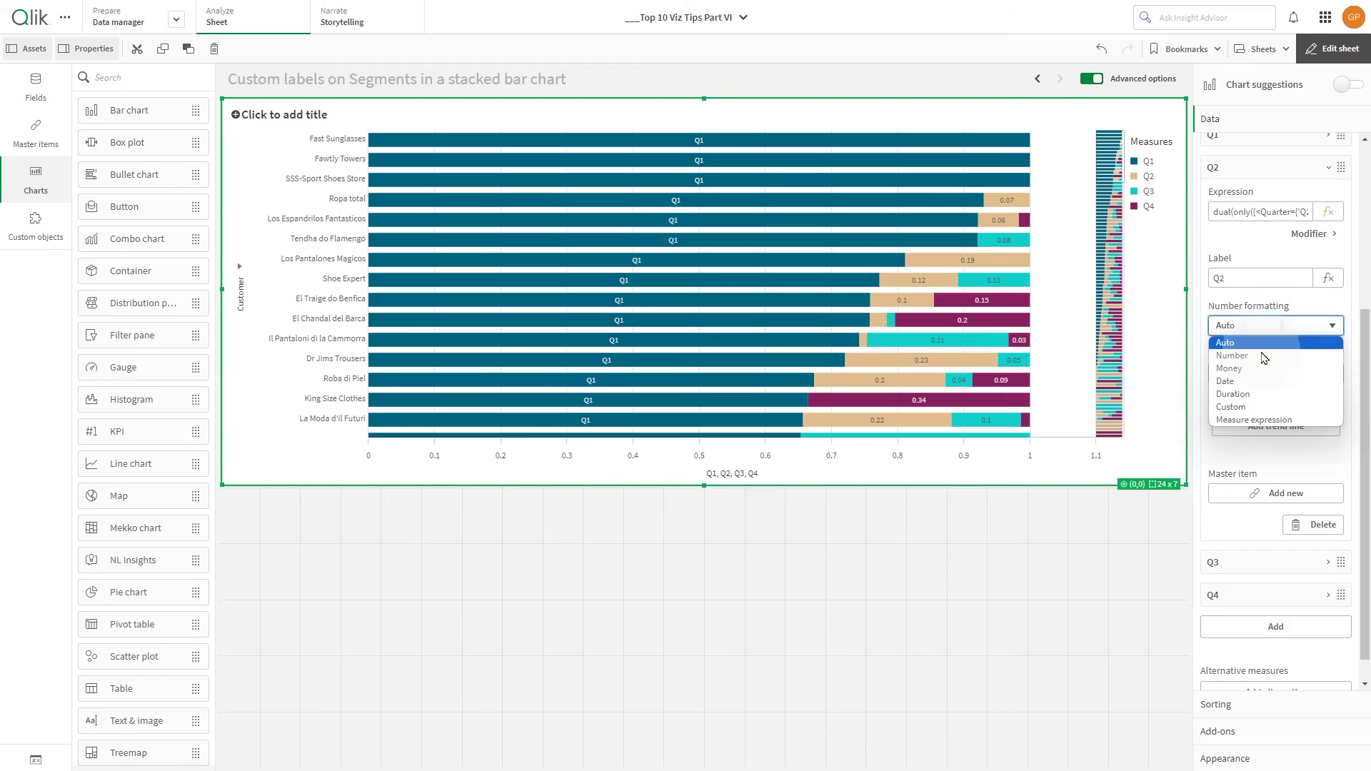
{"action": "left_click", "coordinate": [1260, 413]}
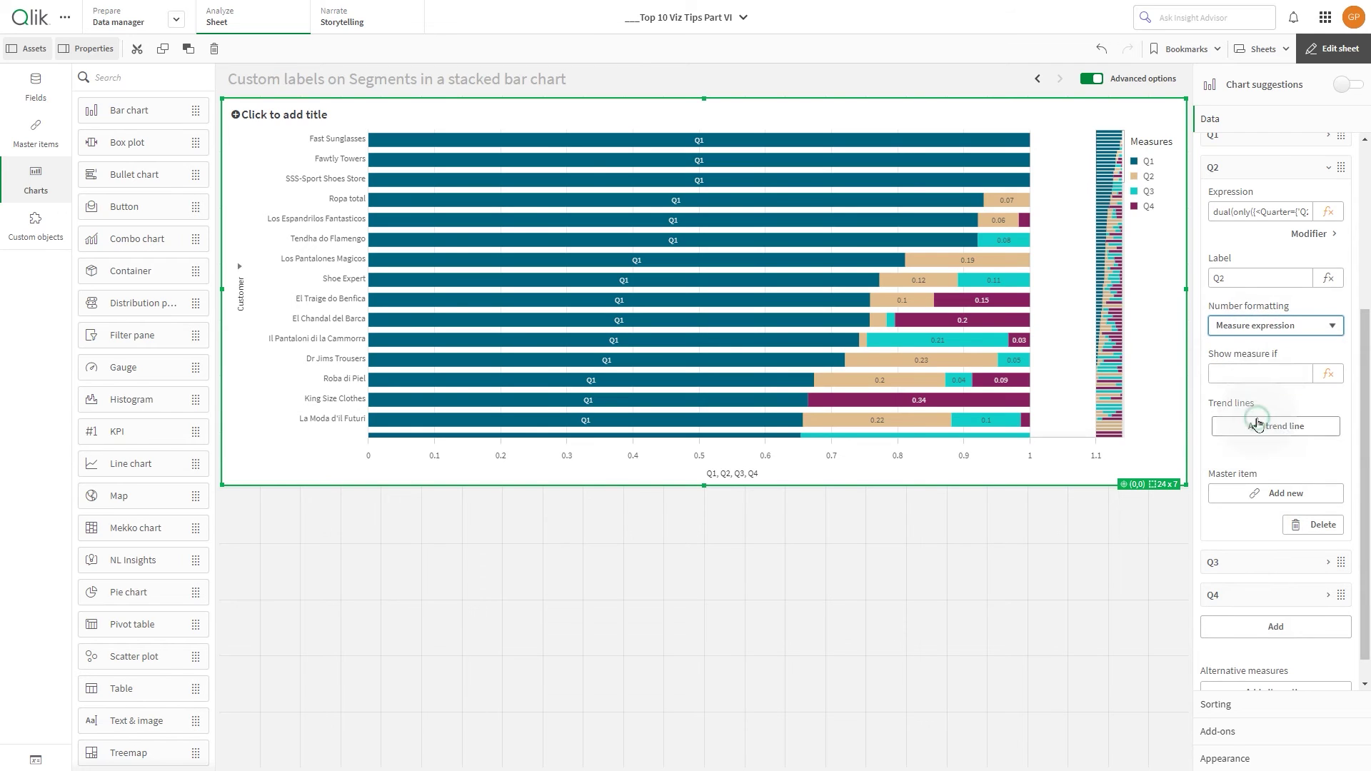
Set Number formatting to Measure expression for the Q3 and Q4 measures
{"action": "left_click", "coordinate": [1261, 562]}
{"action": "scroll", "coordinate": [1262, 543], "scroll_direction": "down", "scroll_amount": 3}
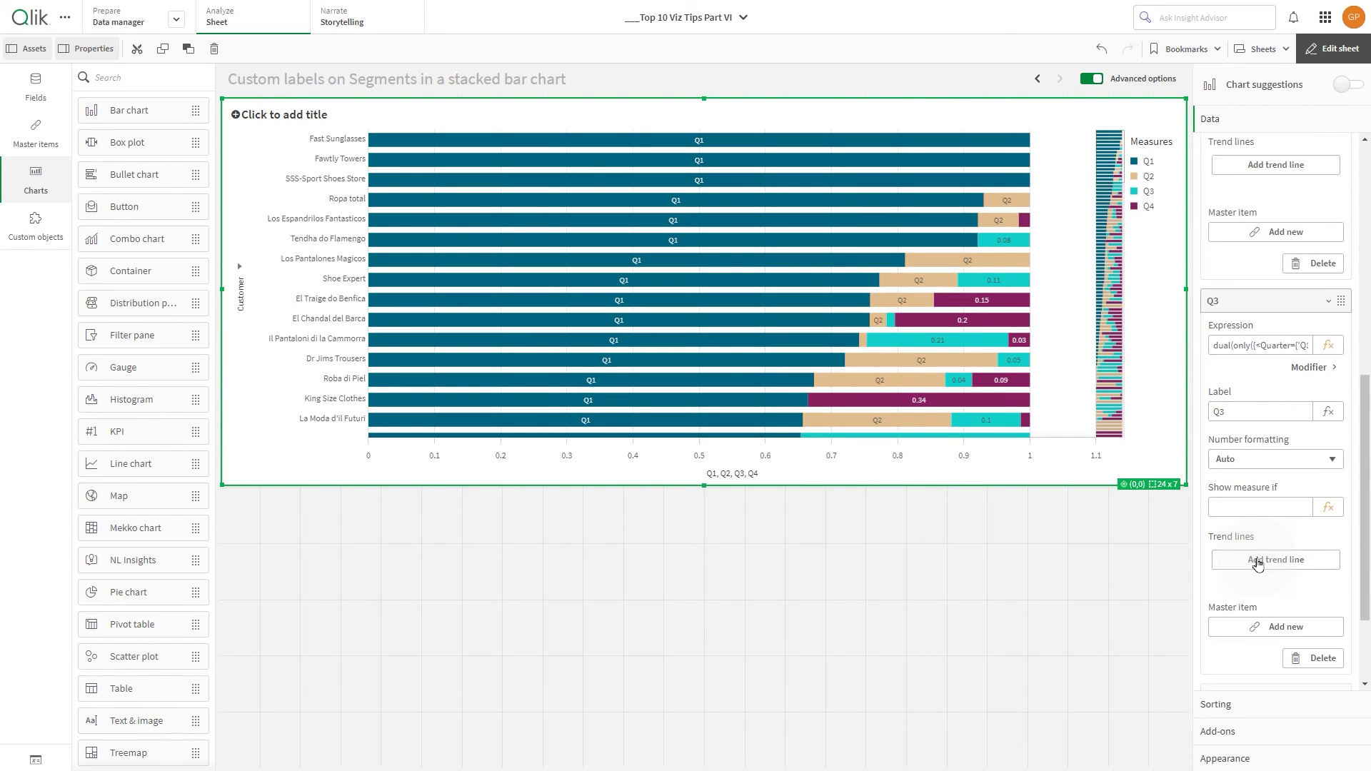
{"action": "left_click", "coordinate": [1264, 460]}
{"action": "left_click", "coordinate": [1260, 556]}
{"action": "left_click", "coordinate": [1261, 300]}
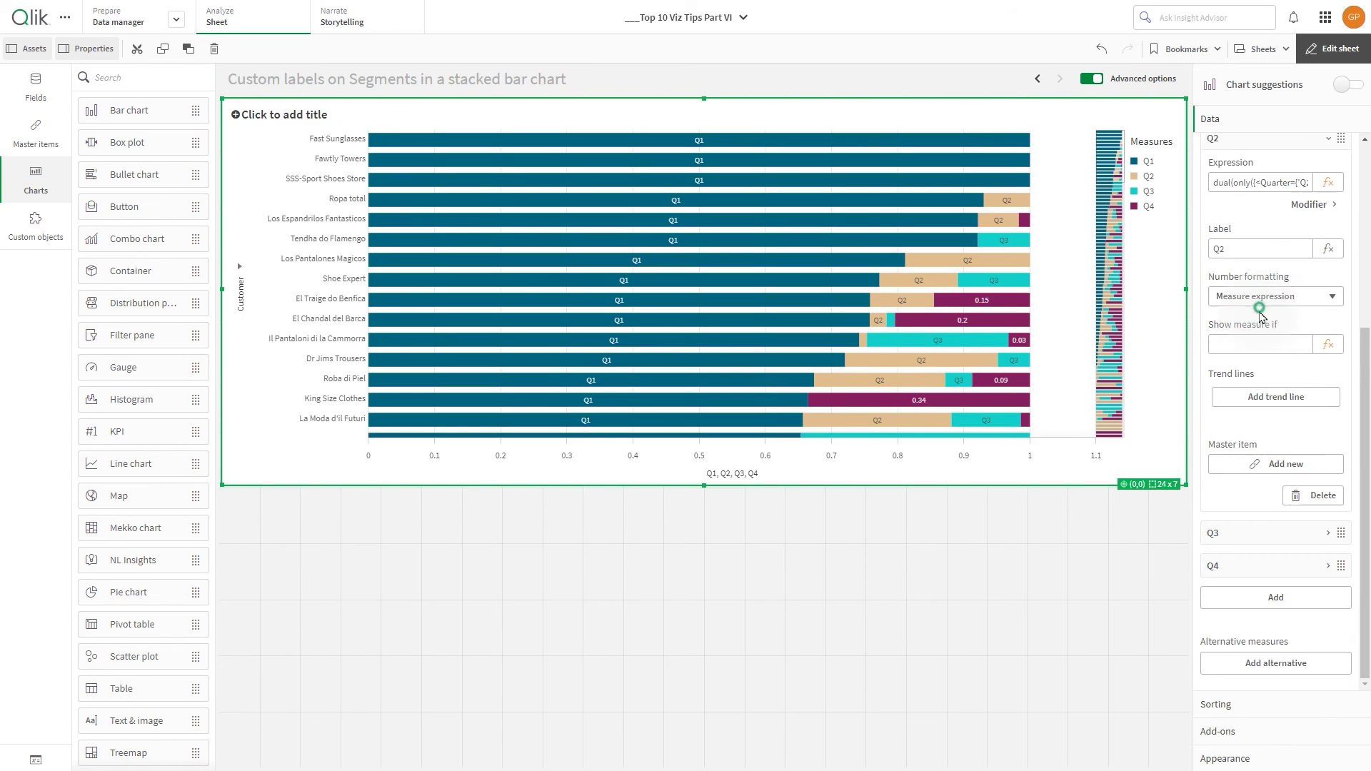
{"action": "left_click", "coordinate": [1259, 566]}
{"action": "scroll", "coordinate": [1251, 577], "scroll_direction": "down", "scroll_amount": 2}
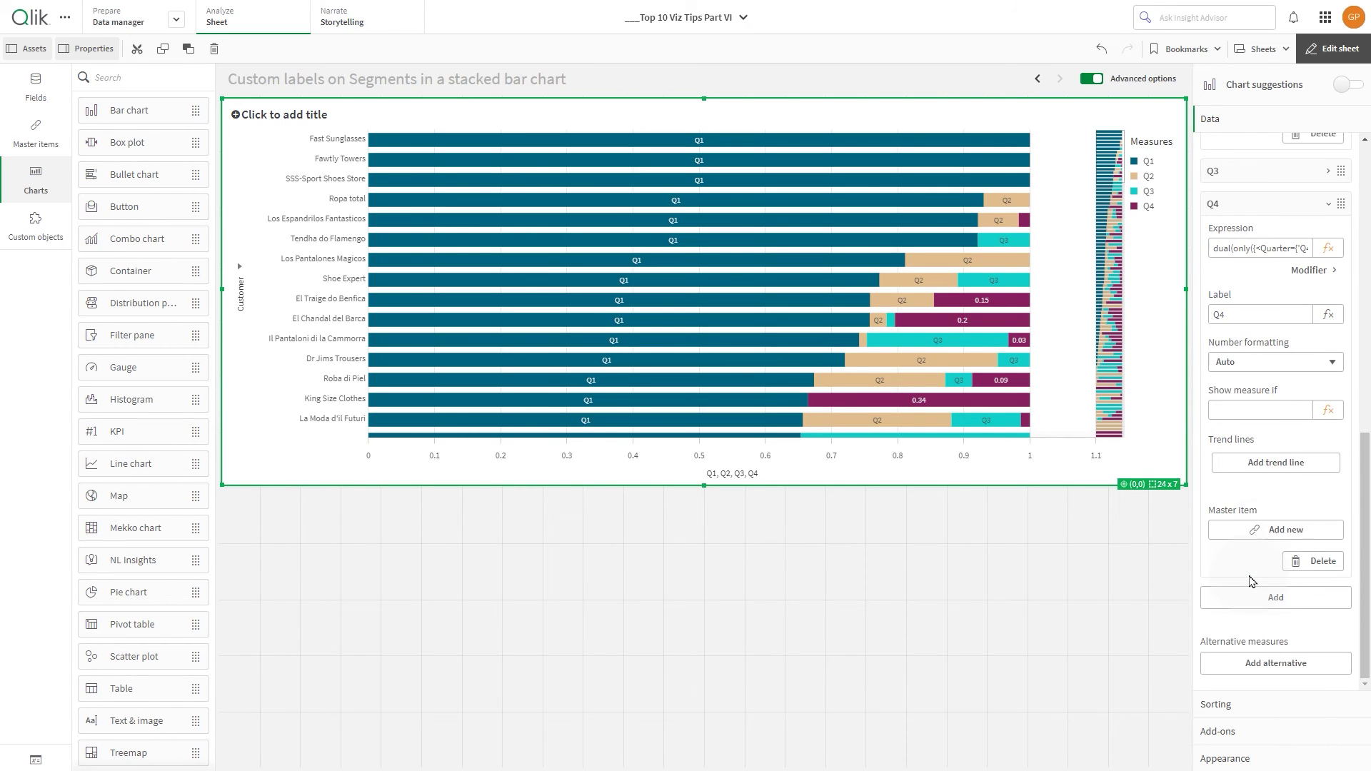
{"action": "left_click", "coordinate": [1262, 362]}
{"action": "left_click", "coordinate": [1255, 458]}
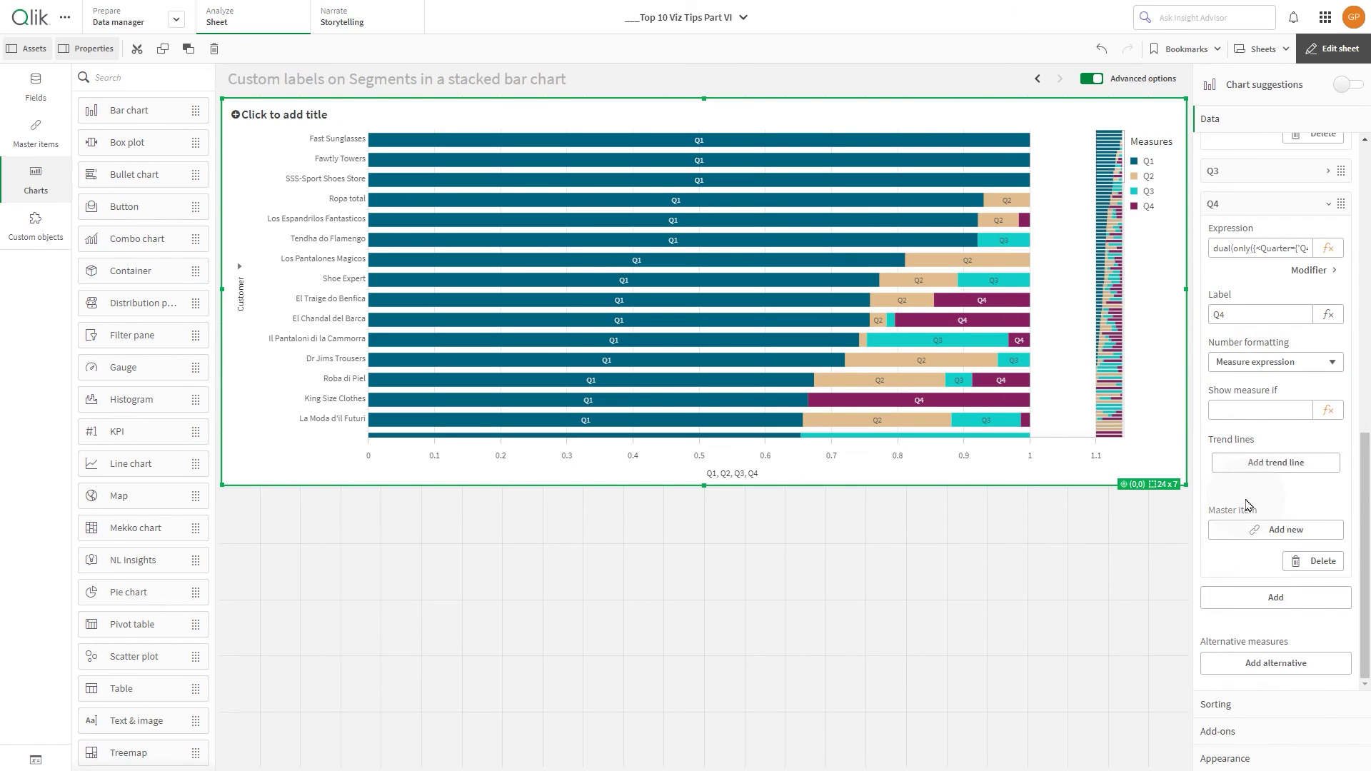
{"action": "scroll", "coordinate": [1247, 505], "scroll_direction": "up", "scroll_amount": 4}
{"action": "left_click", "coordinate": [1277, 759]}
Set the Q1–Q4 x-axis Labels and title to None and leave edit mode
{"action": "scroll", "coordinate": [1289, 711], "scroll_direction": "down", "scroll_amount": 2}
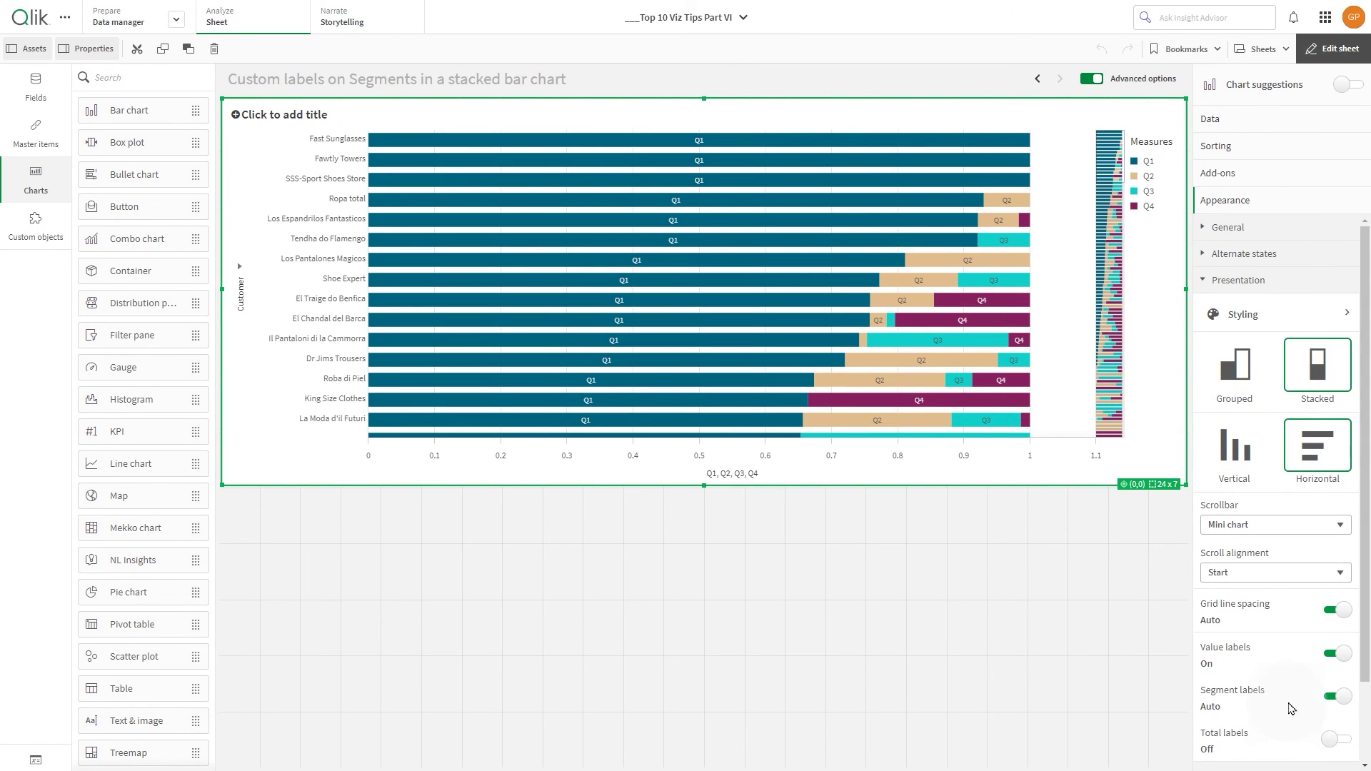
{"action": "scroll", "coordinate": [1297, 465], "scroll_direction": "down", "scroll_amount": 2}
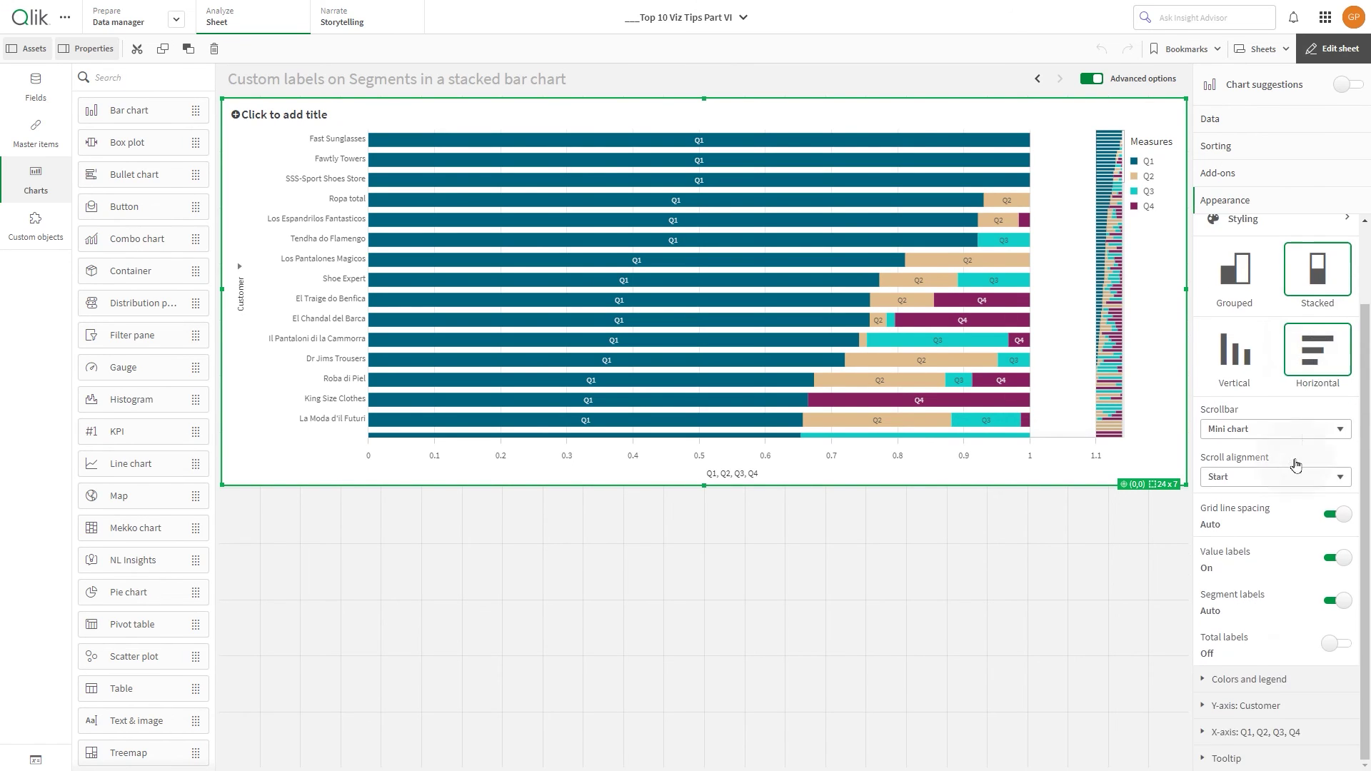
{"action": "left_click", "coordinate": [1278, 734]}
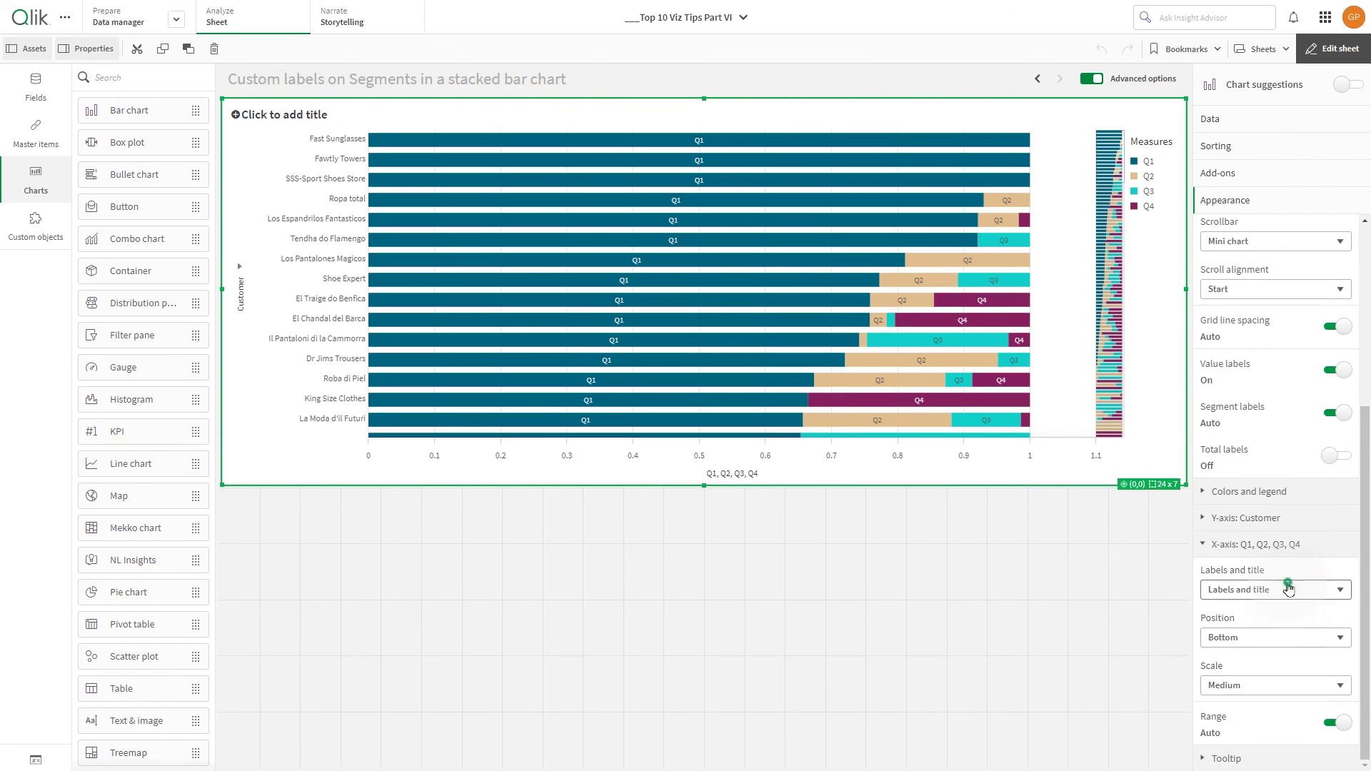
{"action": "left_click", "coordinate": [1289, 587]}
{"action": "left_click", "coordinate": [1286, 638]}
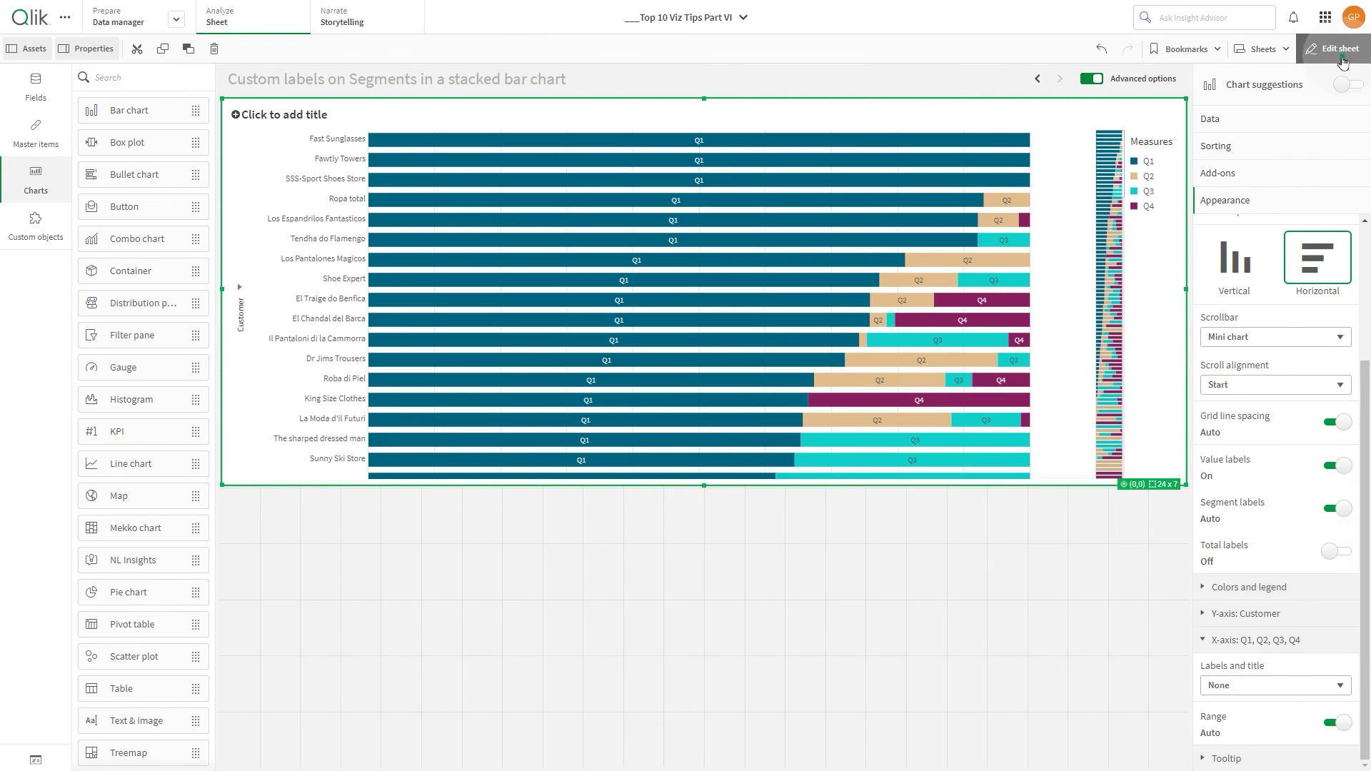
{"action": "left_click", "coordinate": [1333, 49]}
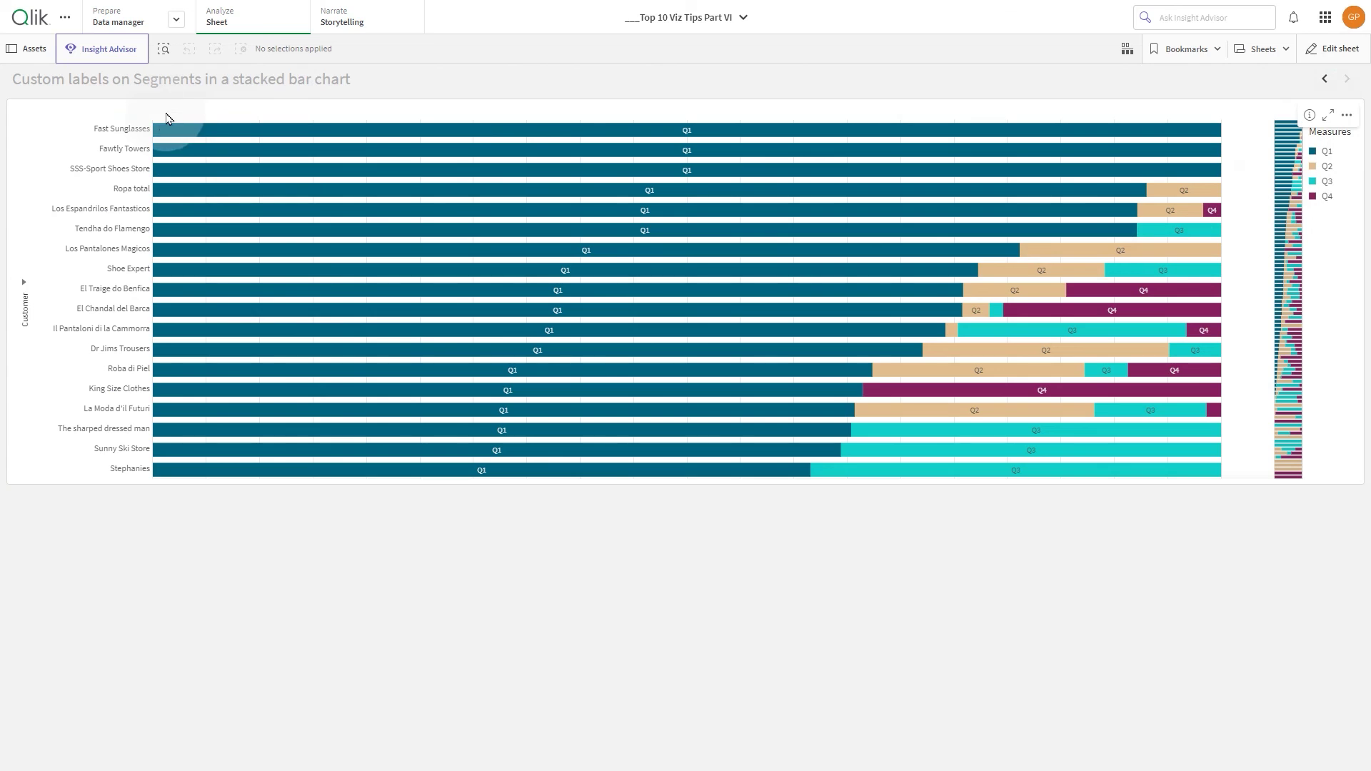